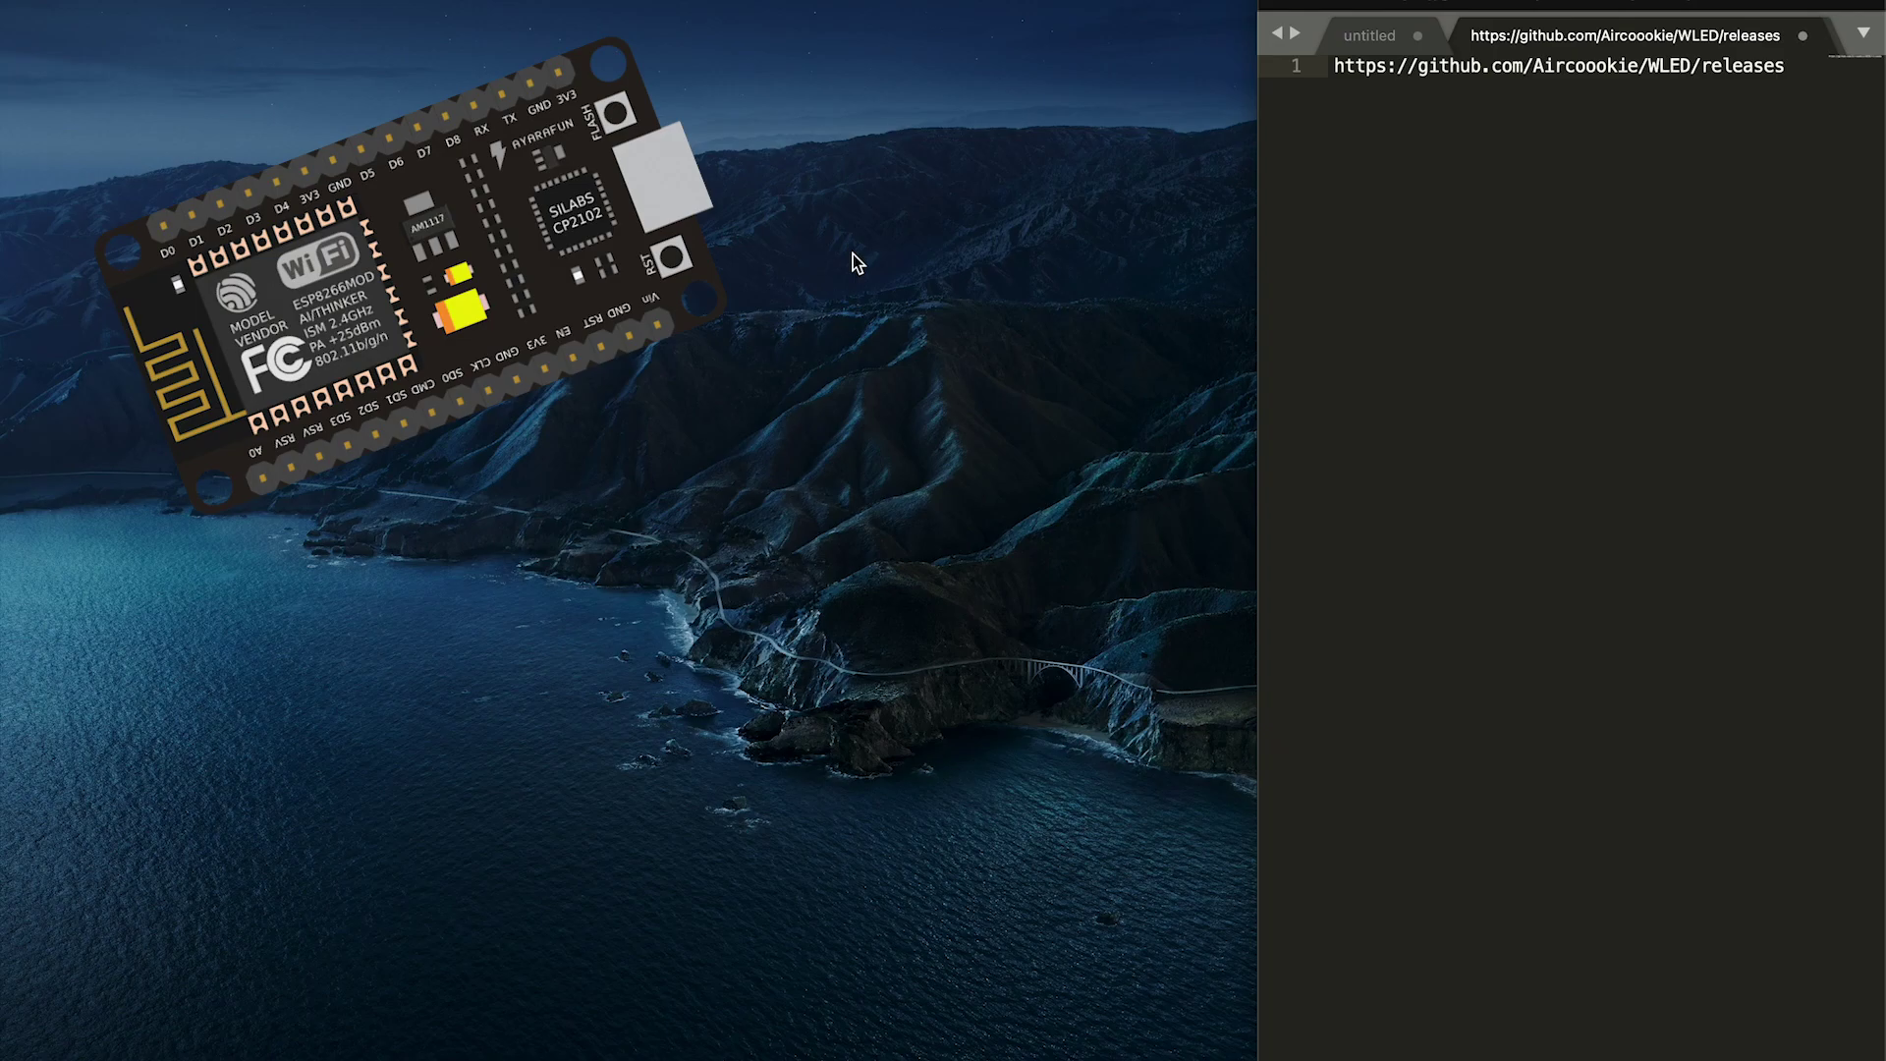
Search Spotlight for 'nodemc' to find the NodeMCU PyFlasher app
key("super+space")
type("nodemc")
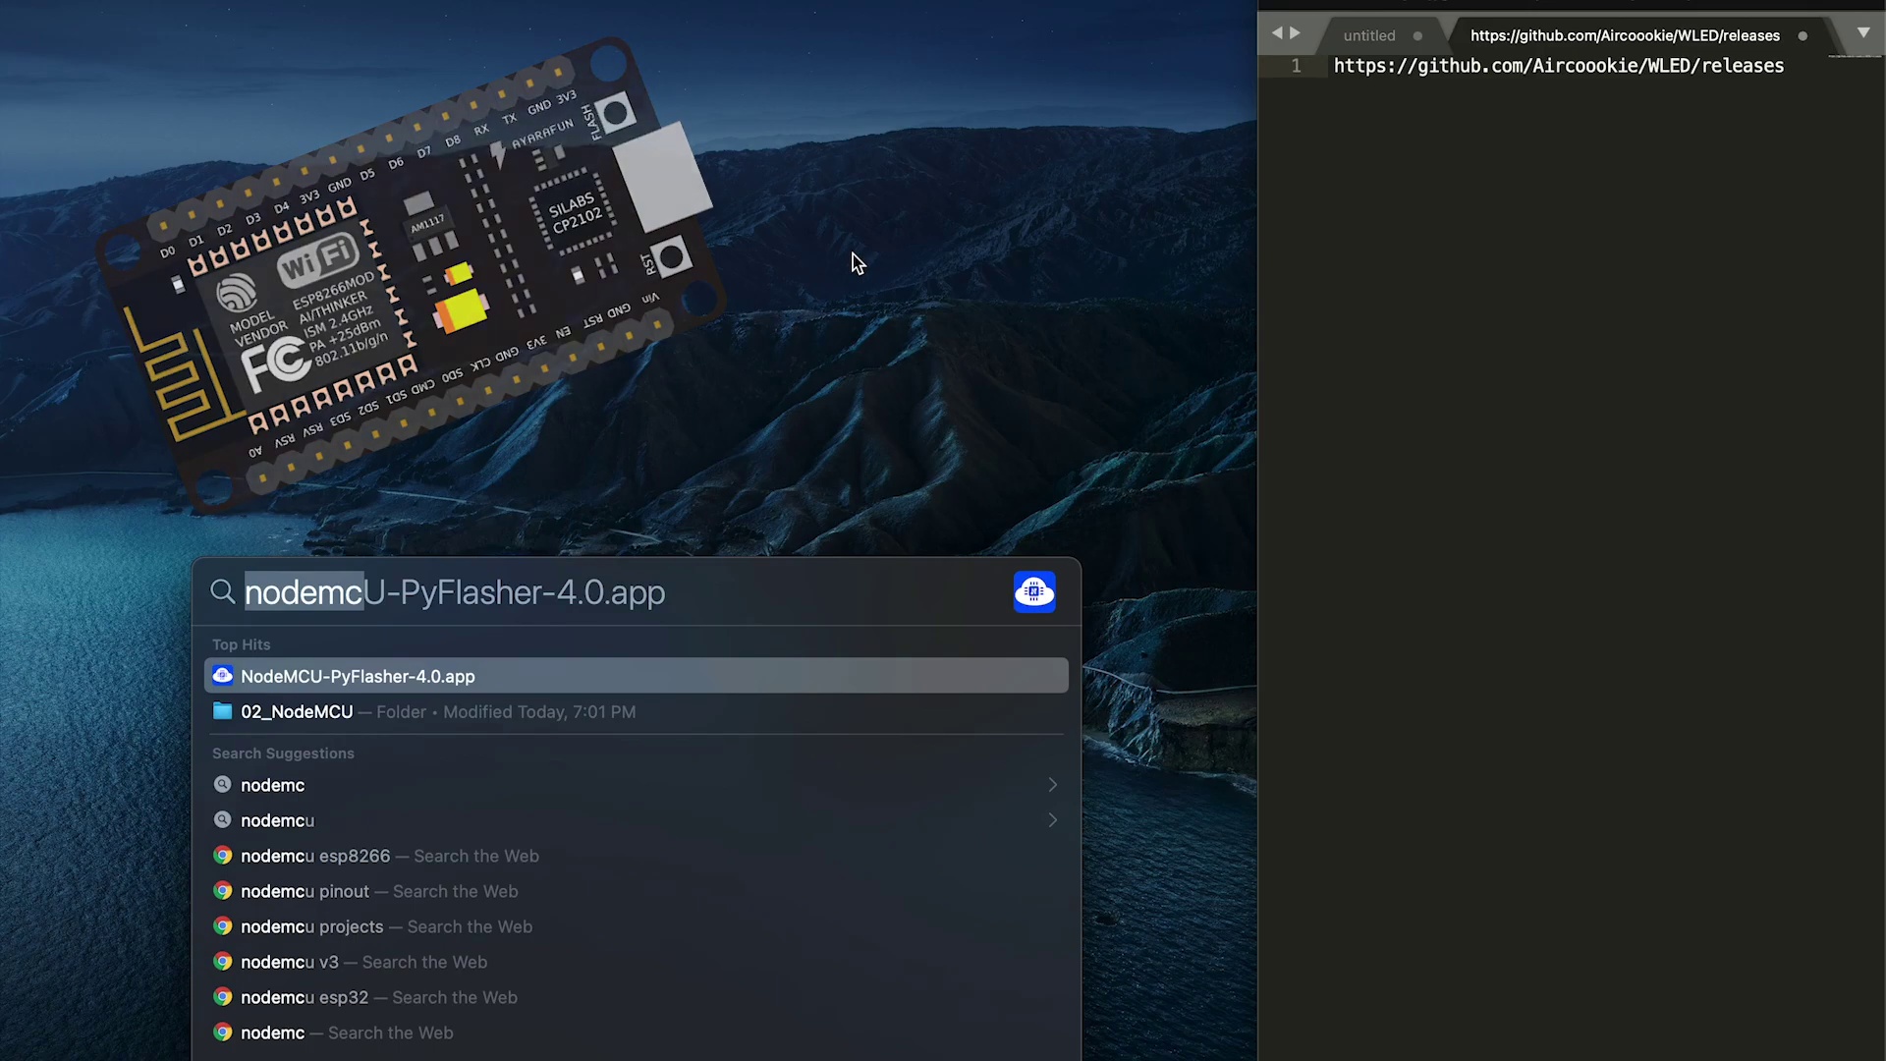
Complete the Spotlight query as 'nodemcu' and launch NodeMCU-PyFlasher-4.0.app
key("Left")
type("ode")
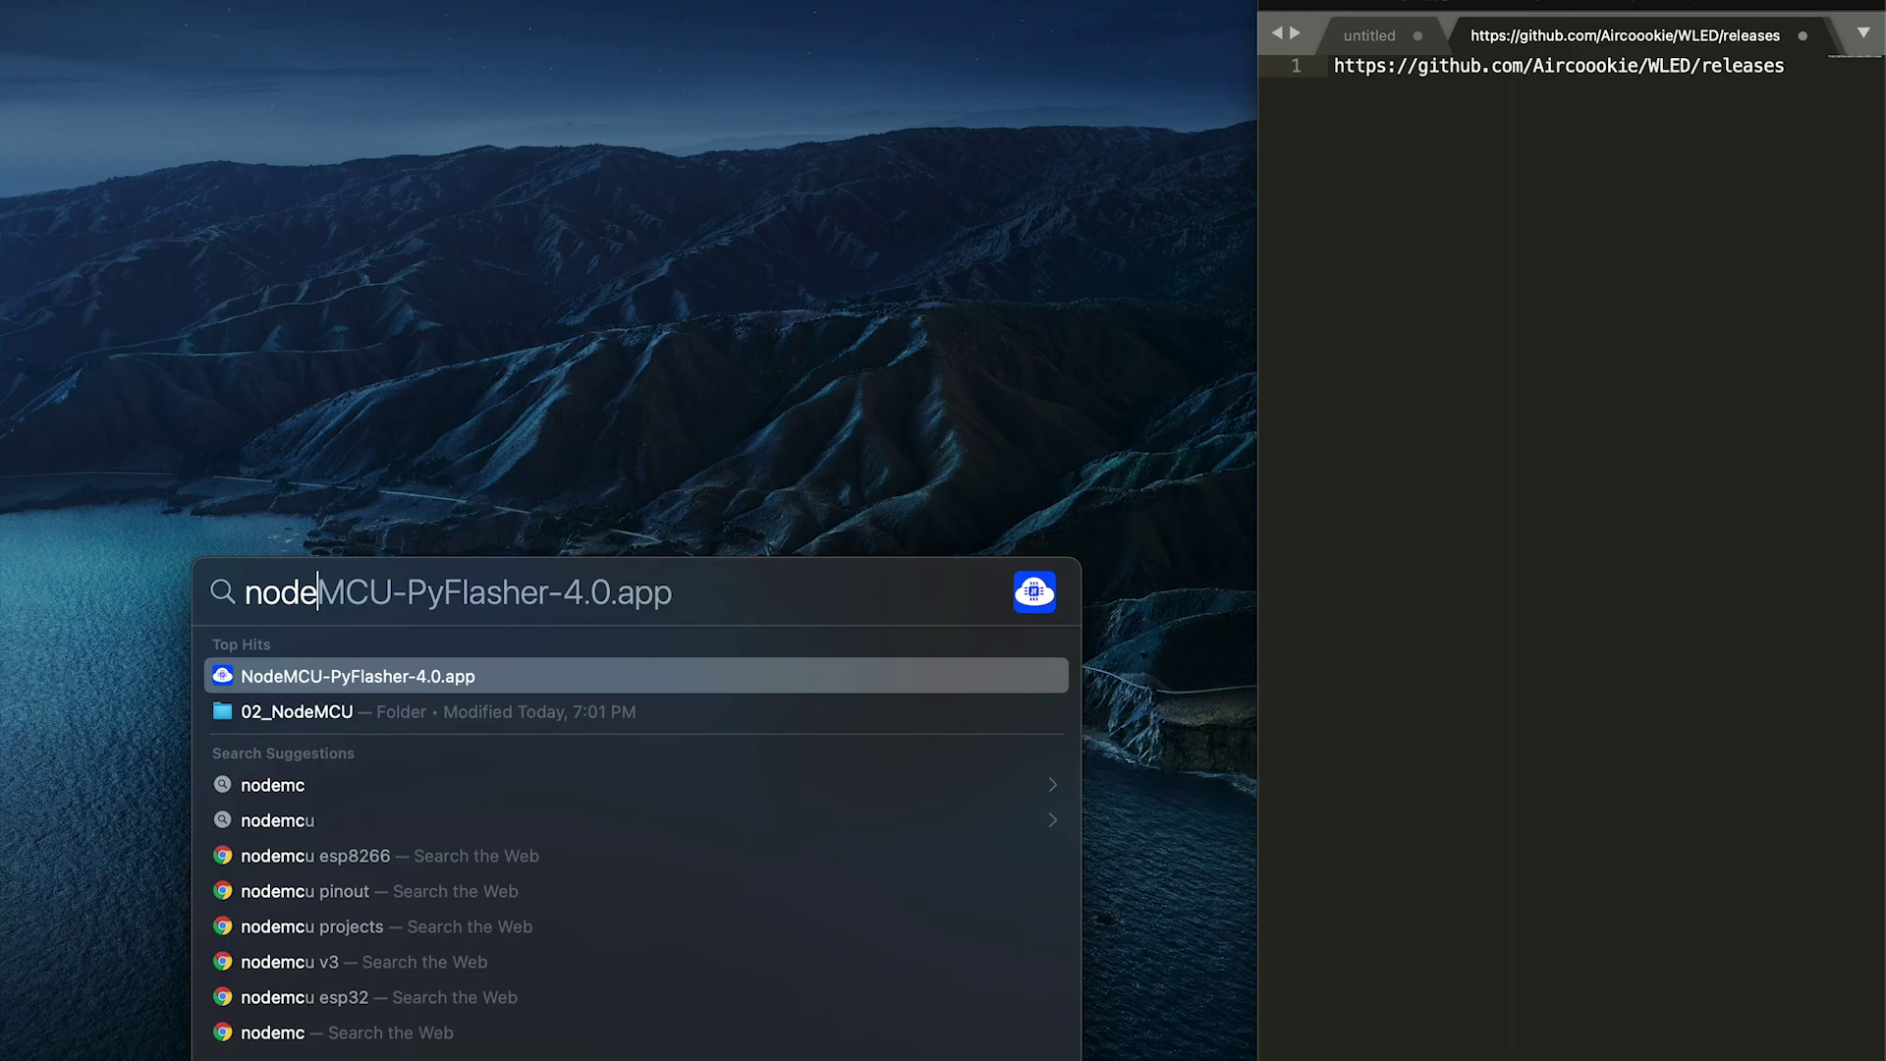
type("mc")
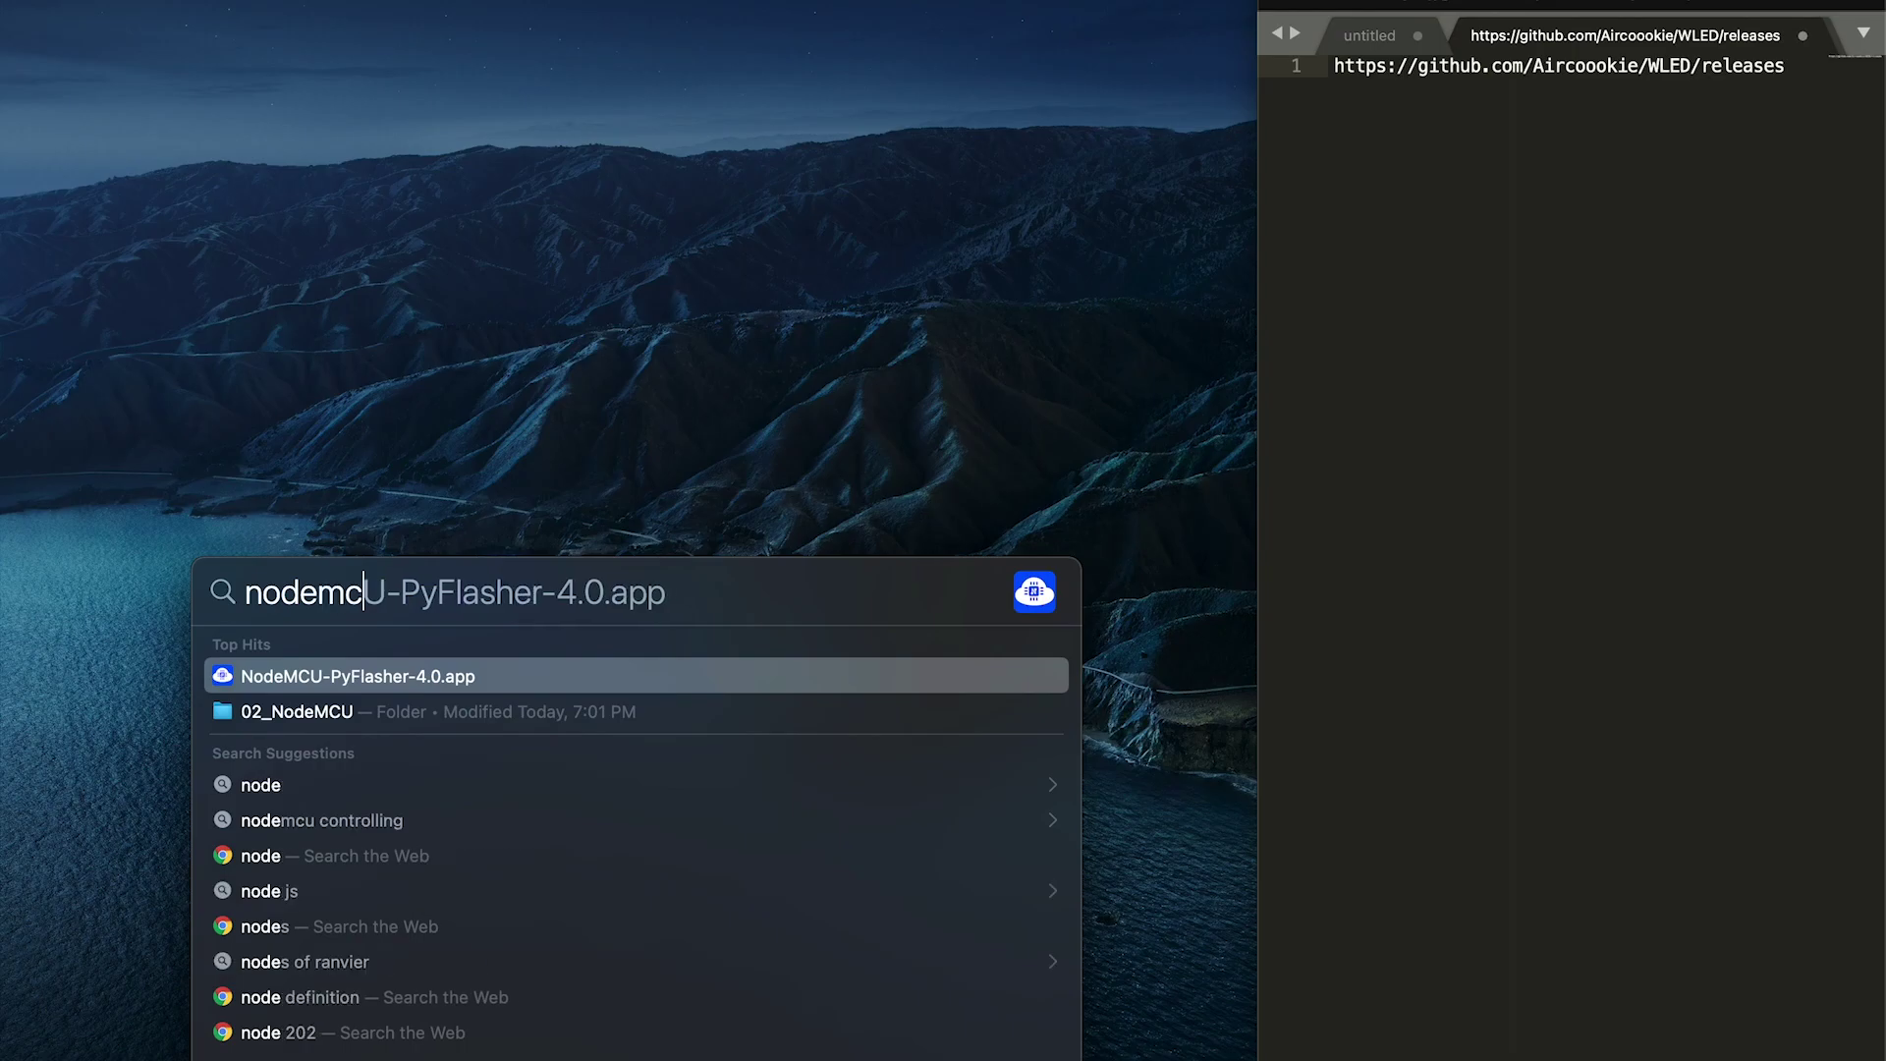
type("u")
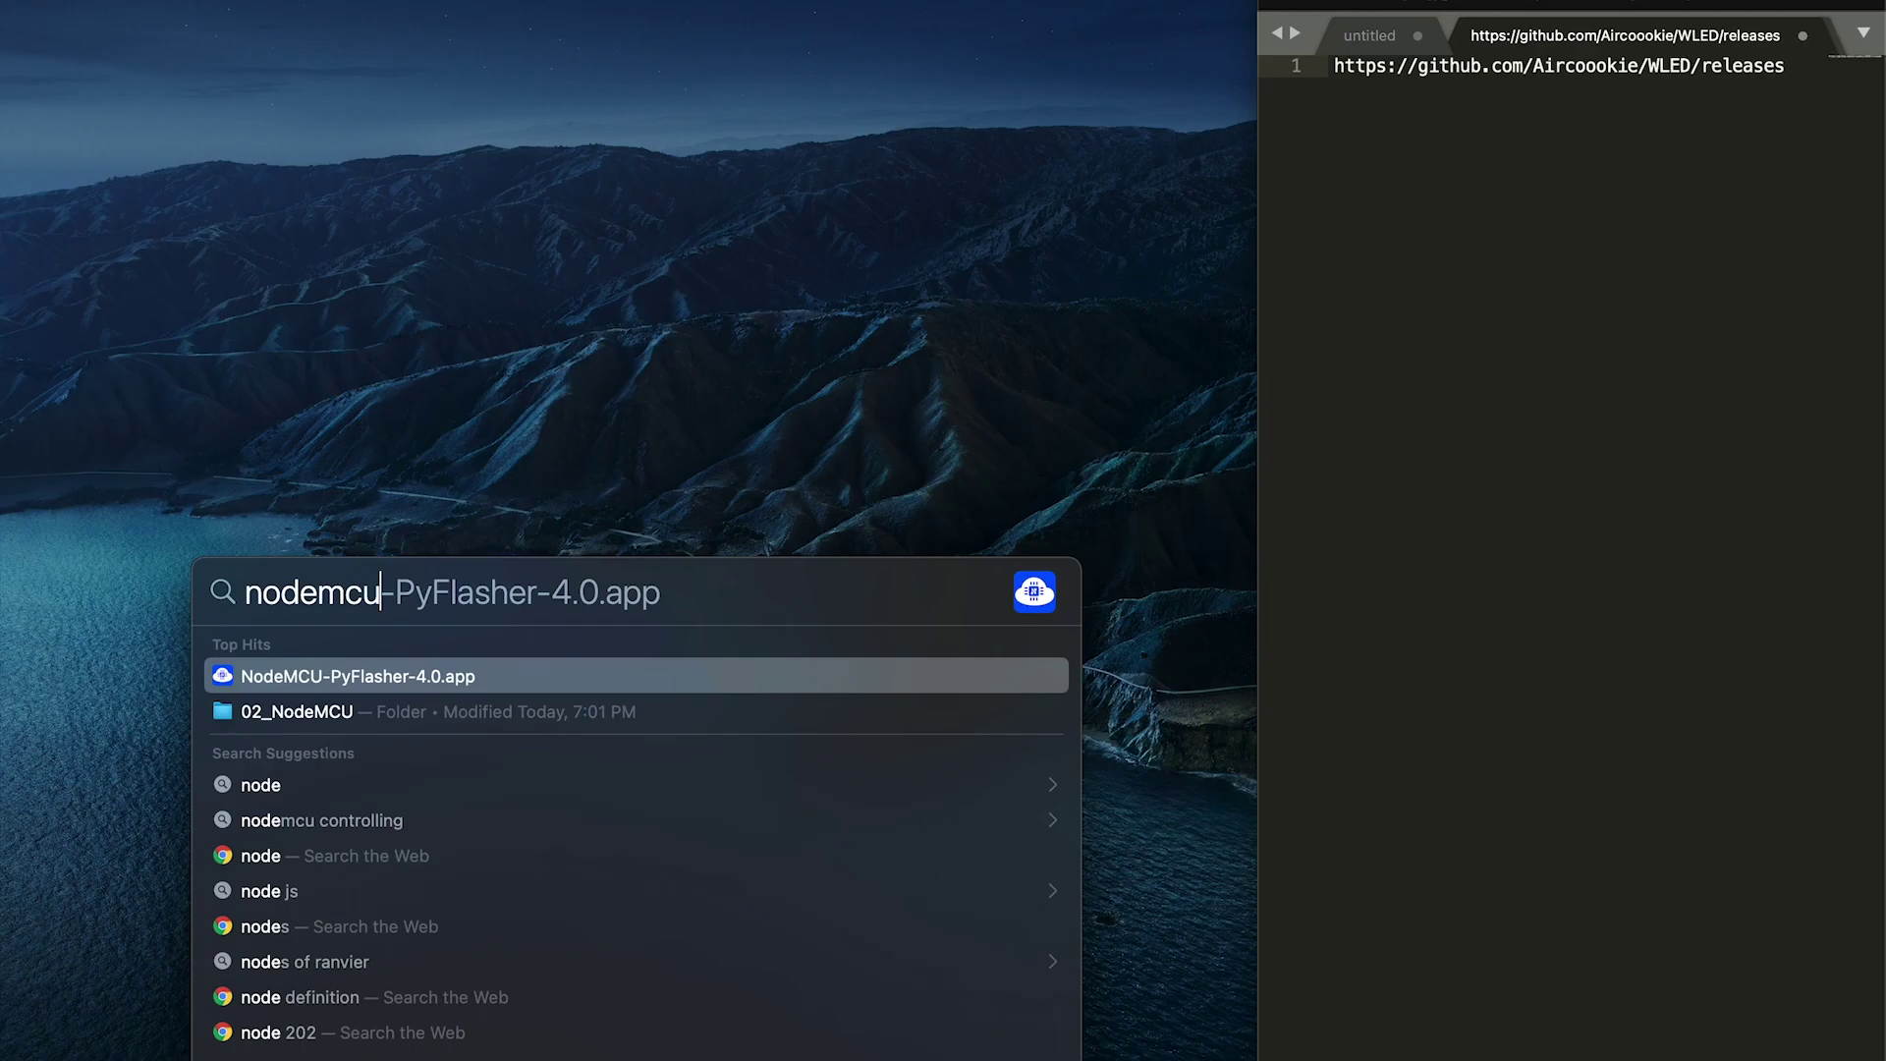
key("Return")
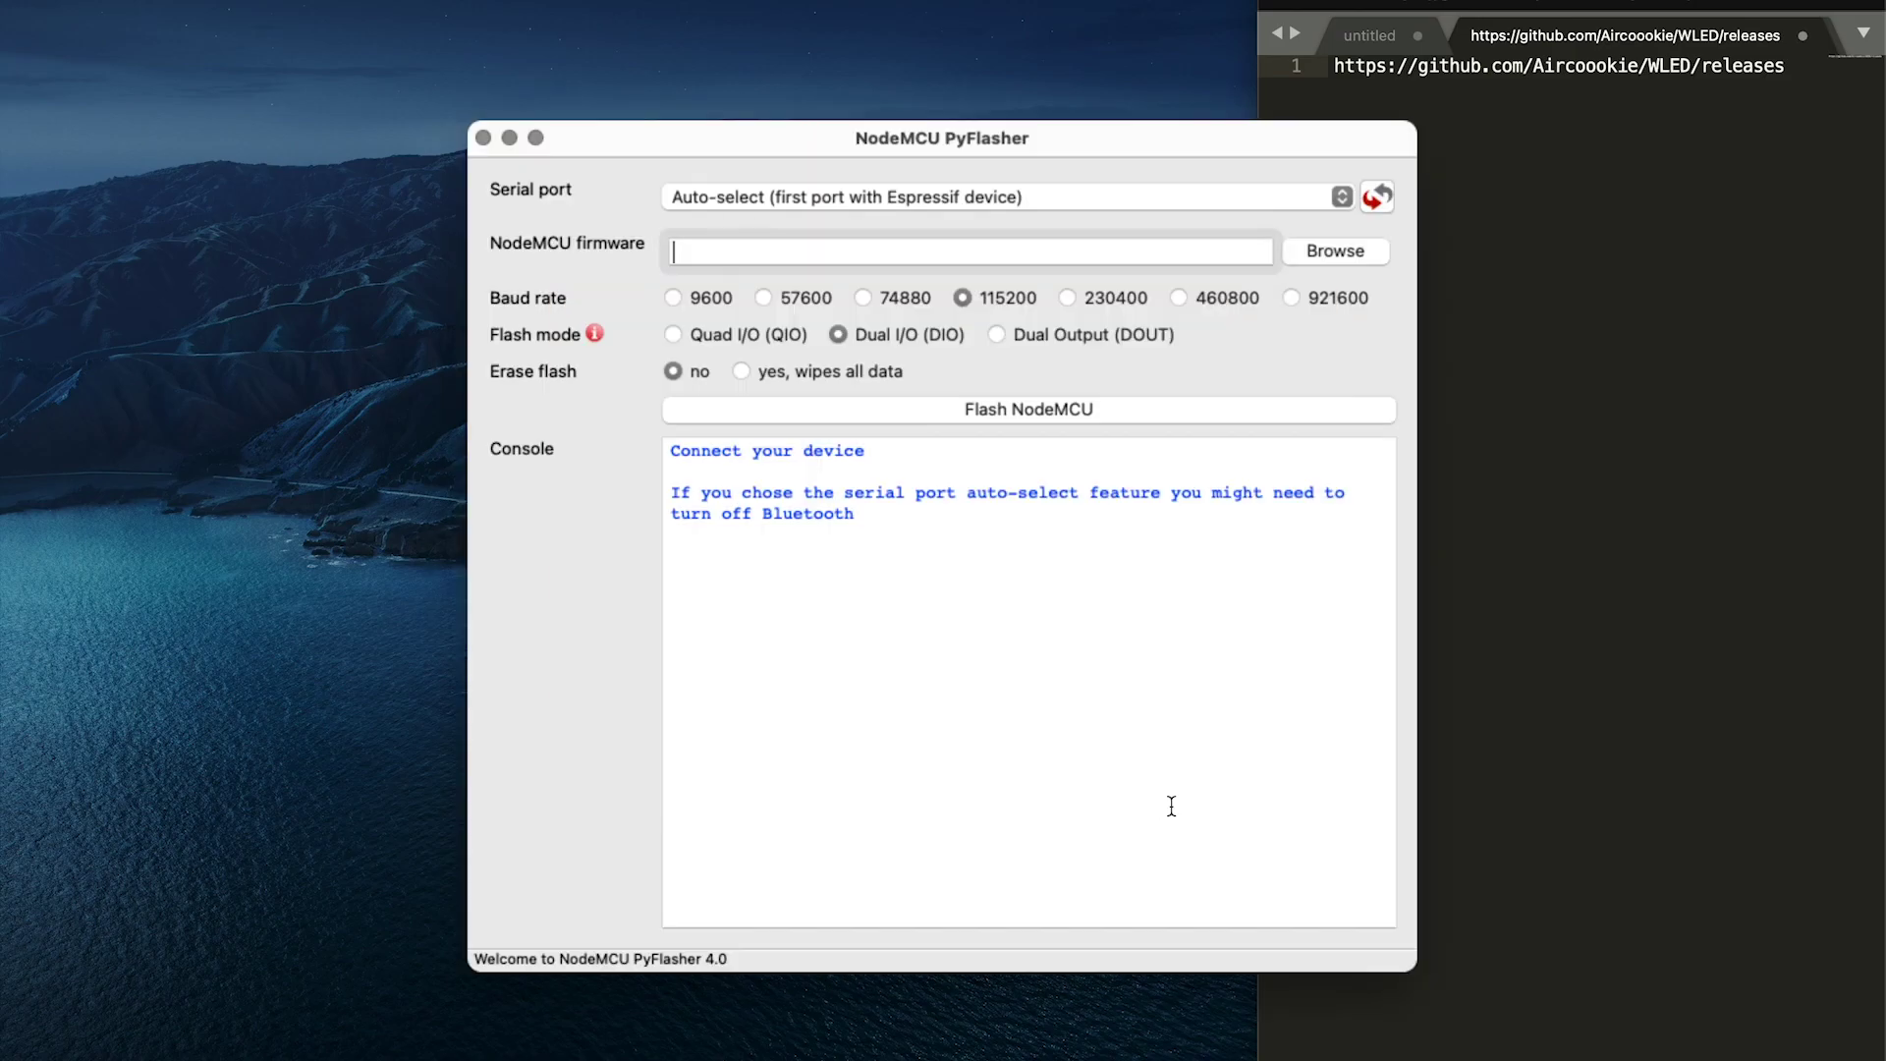
left_click_drag(1065, 143, 763, 57)
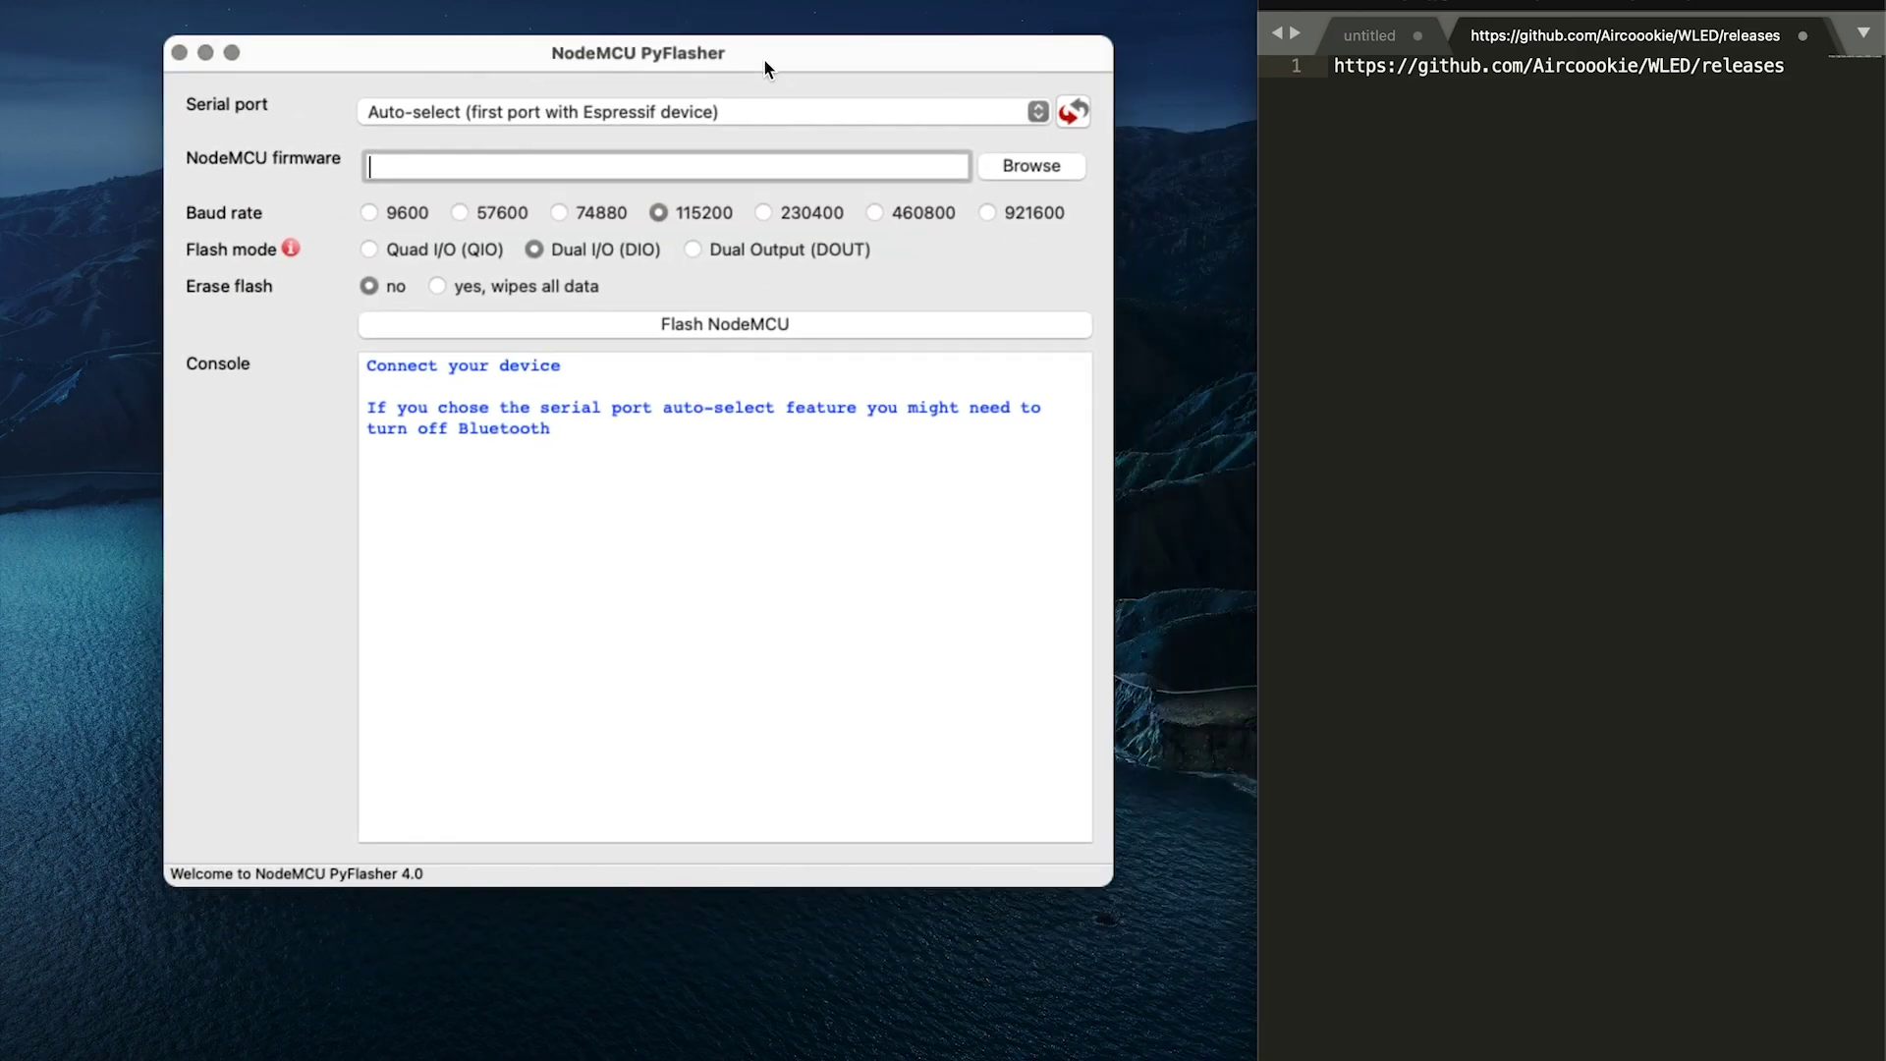
key("super+space")
type("security")
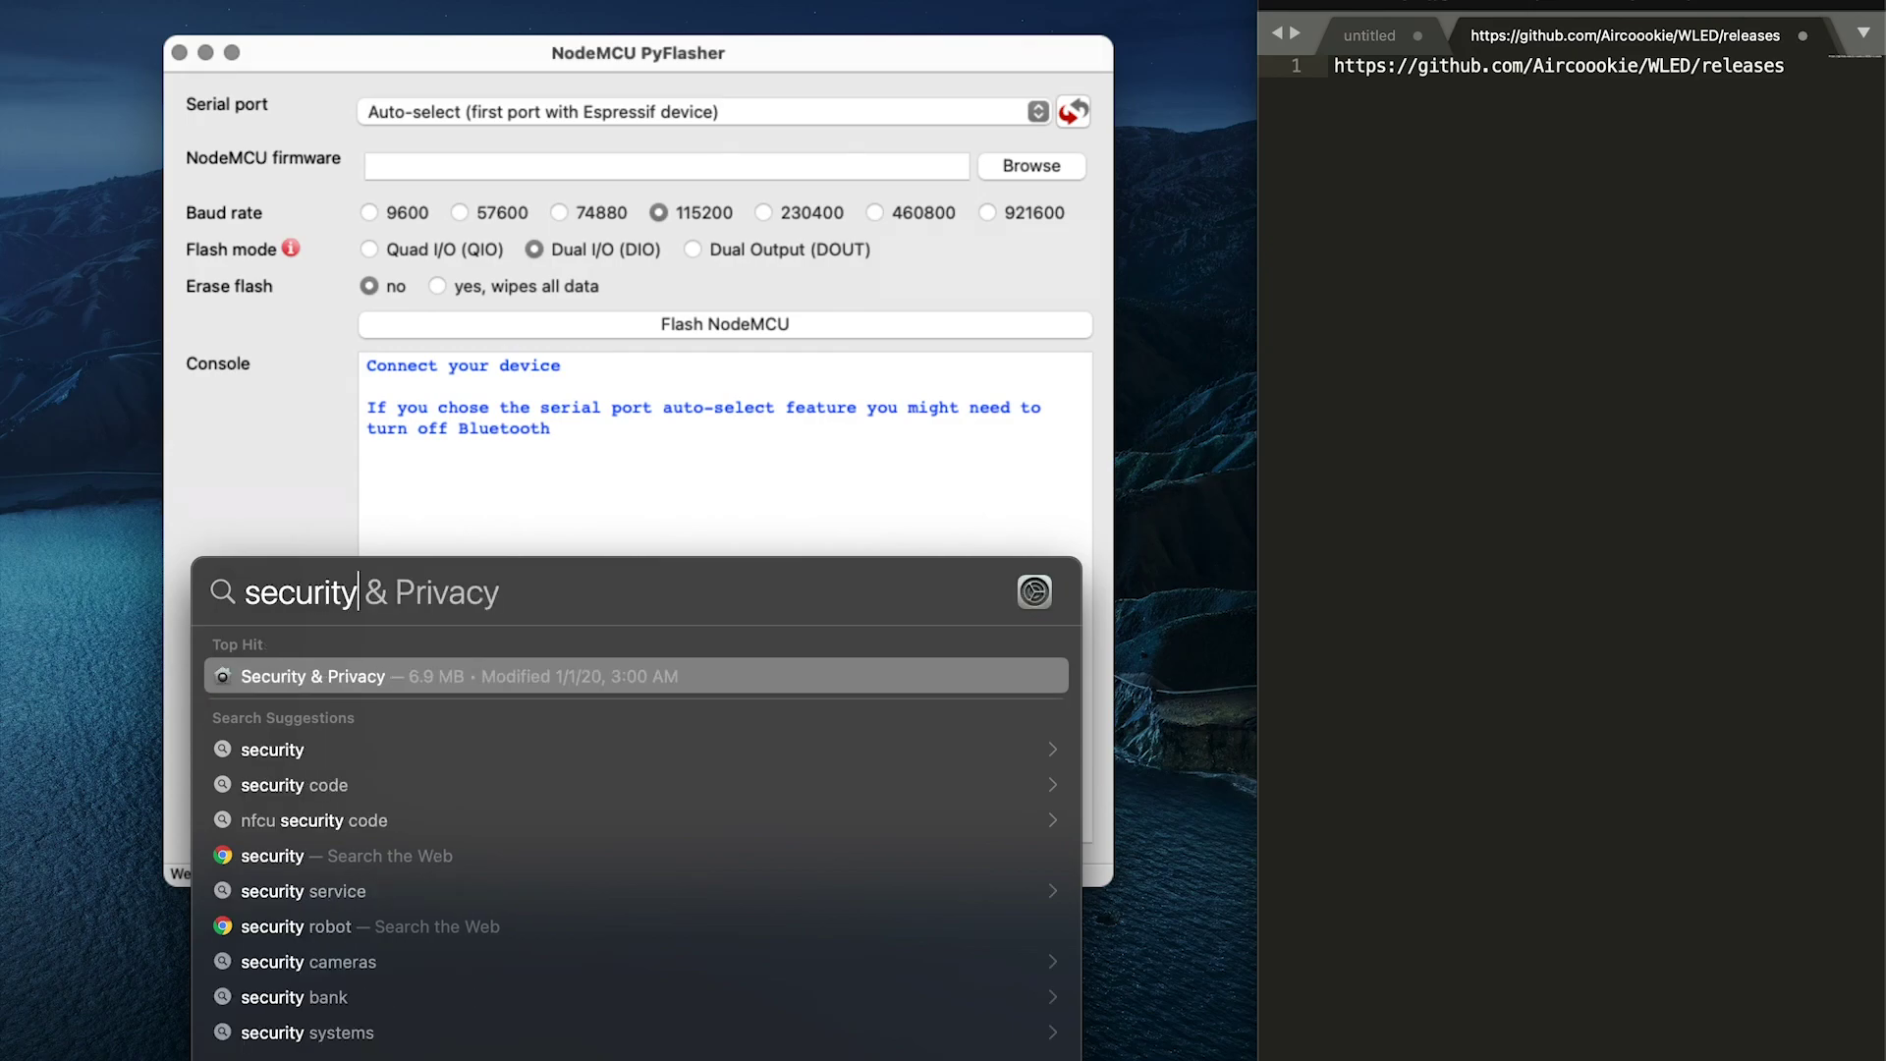
key("Return")
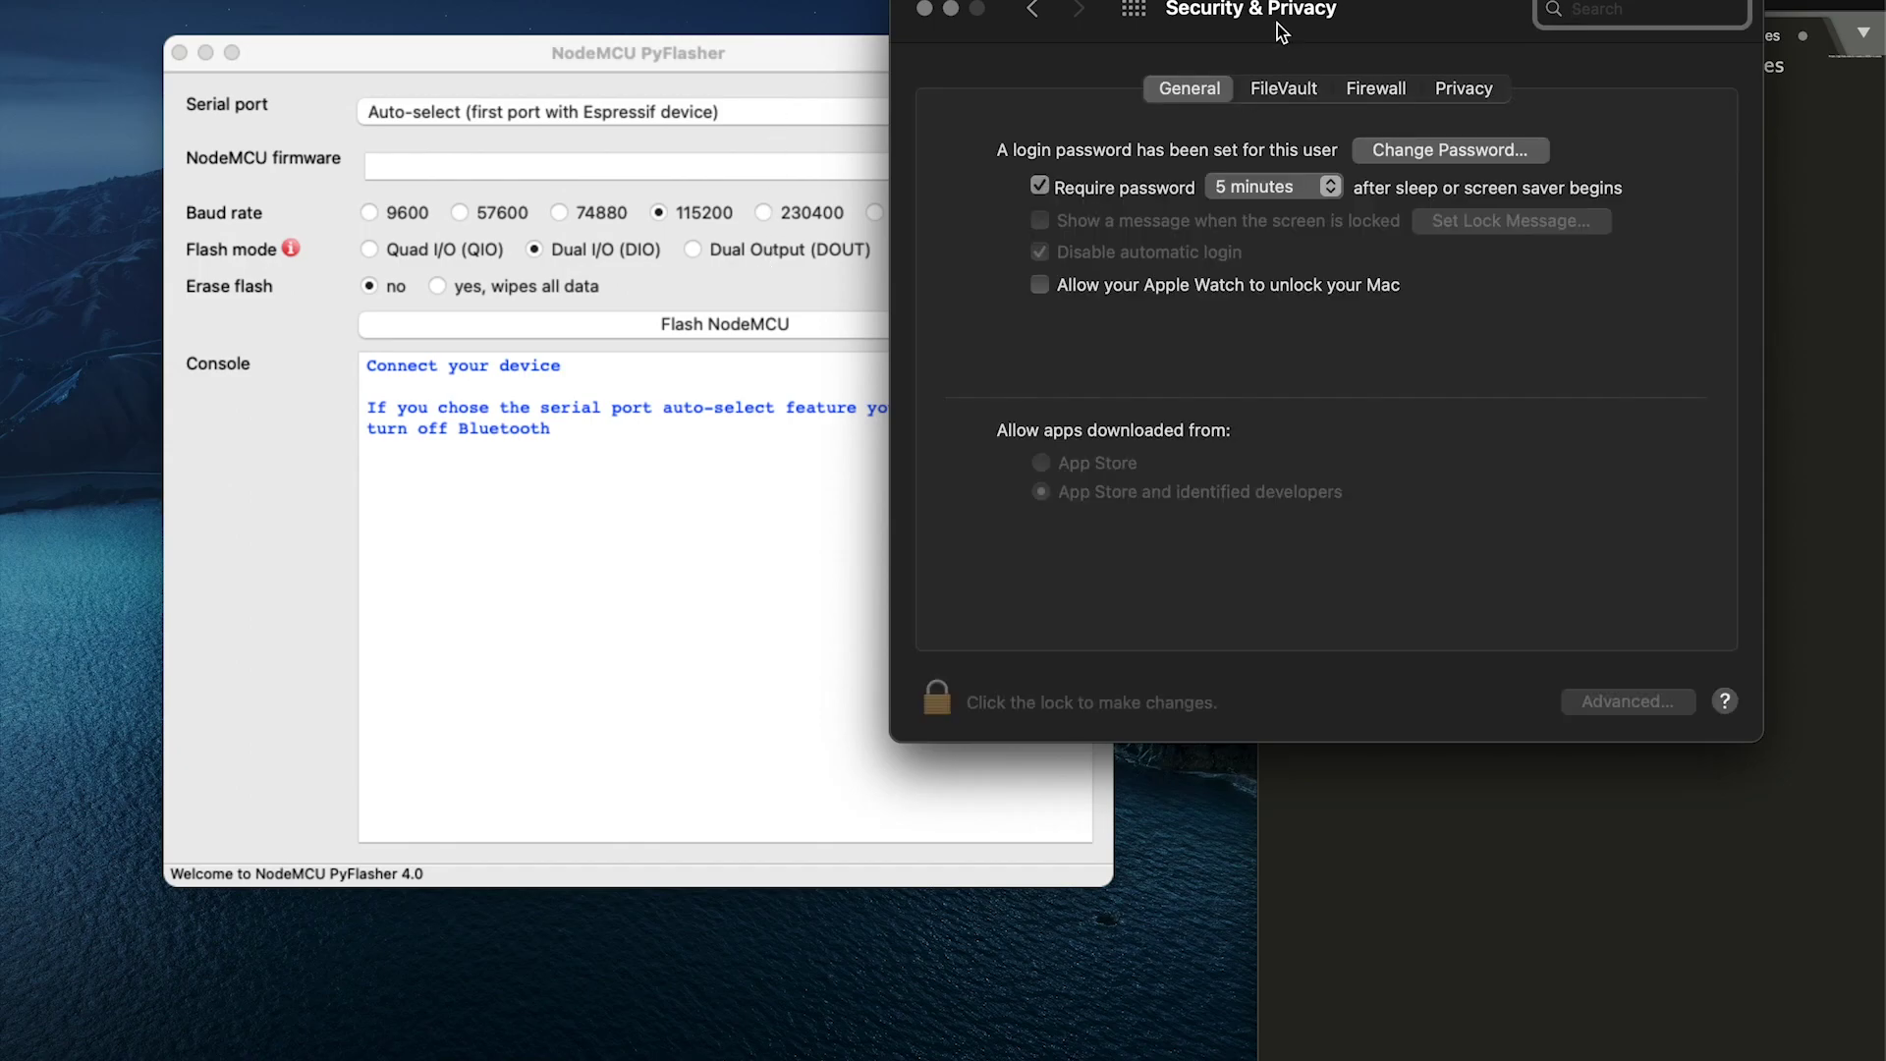
left_click_drag(1277, 22, 909, 336)
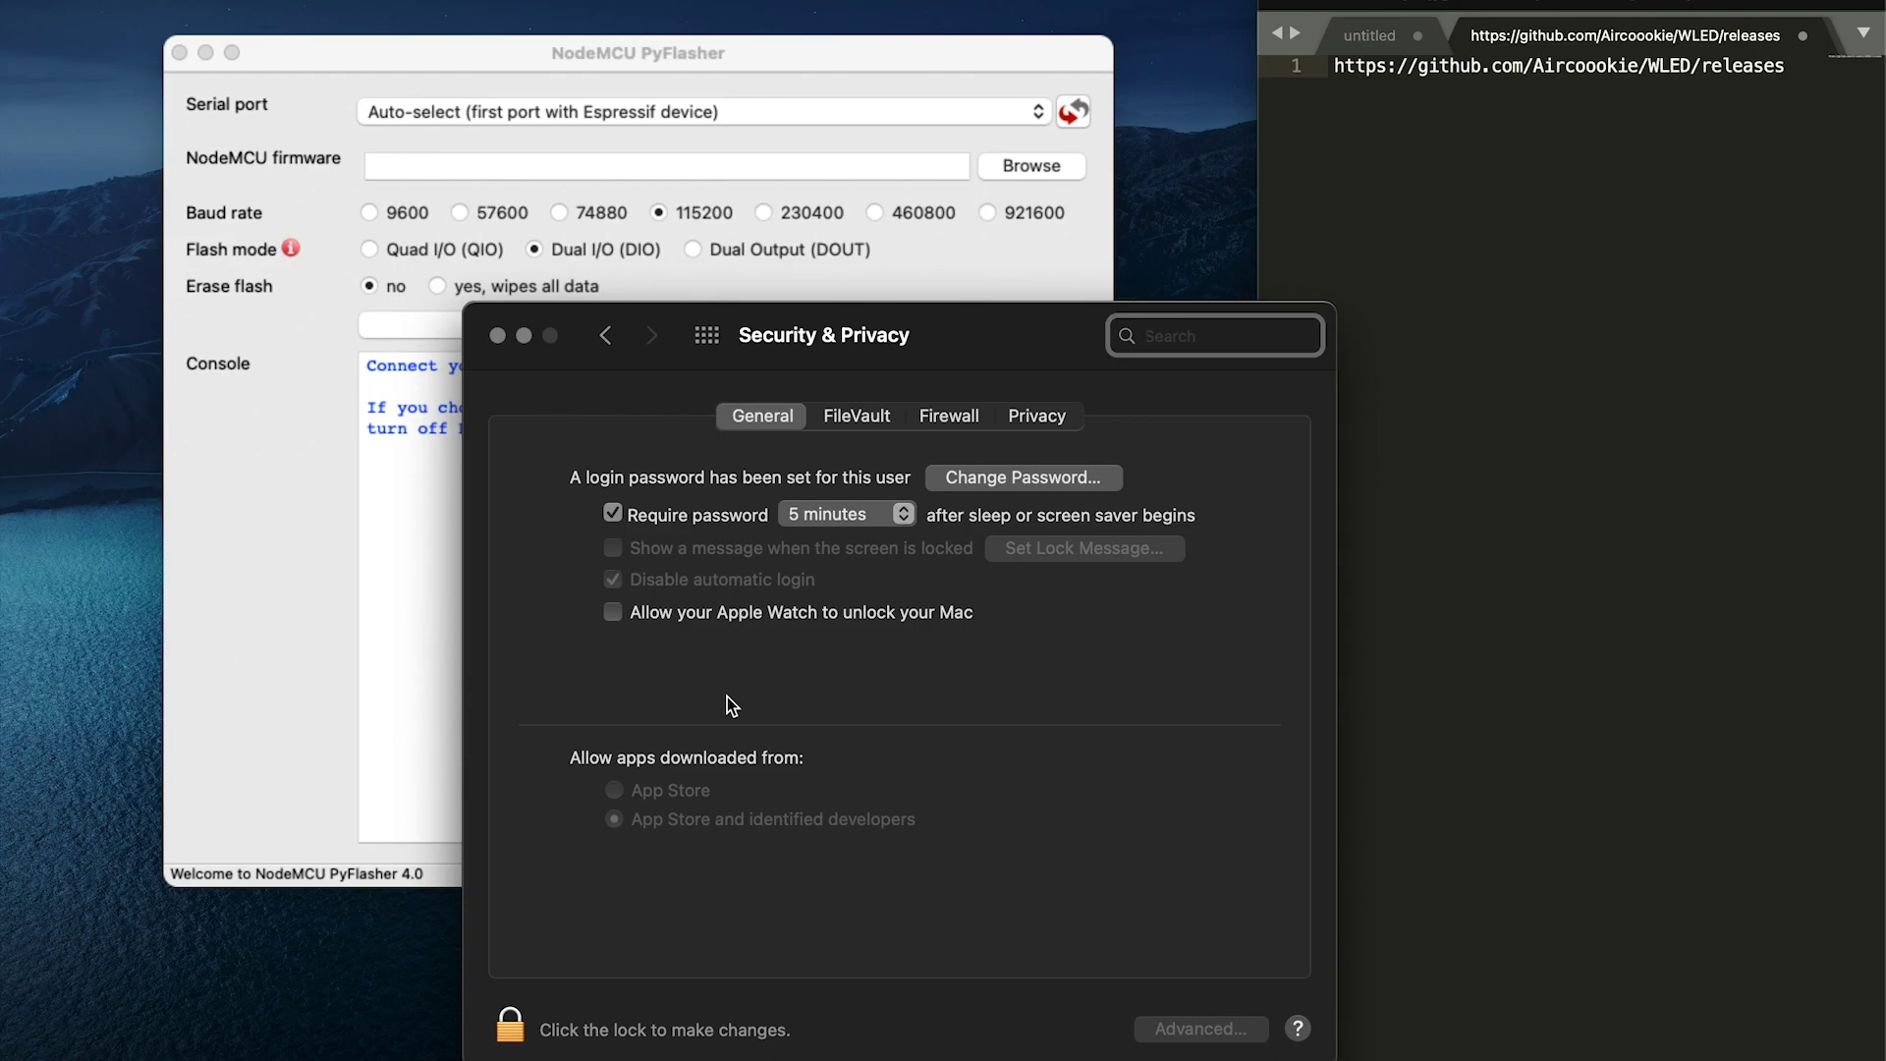
key("super+q")
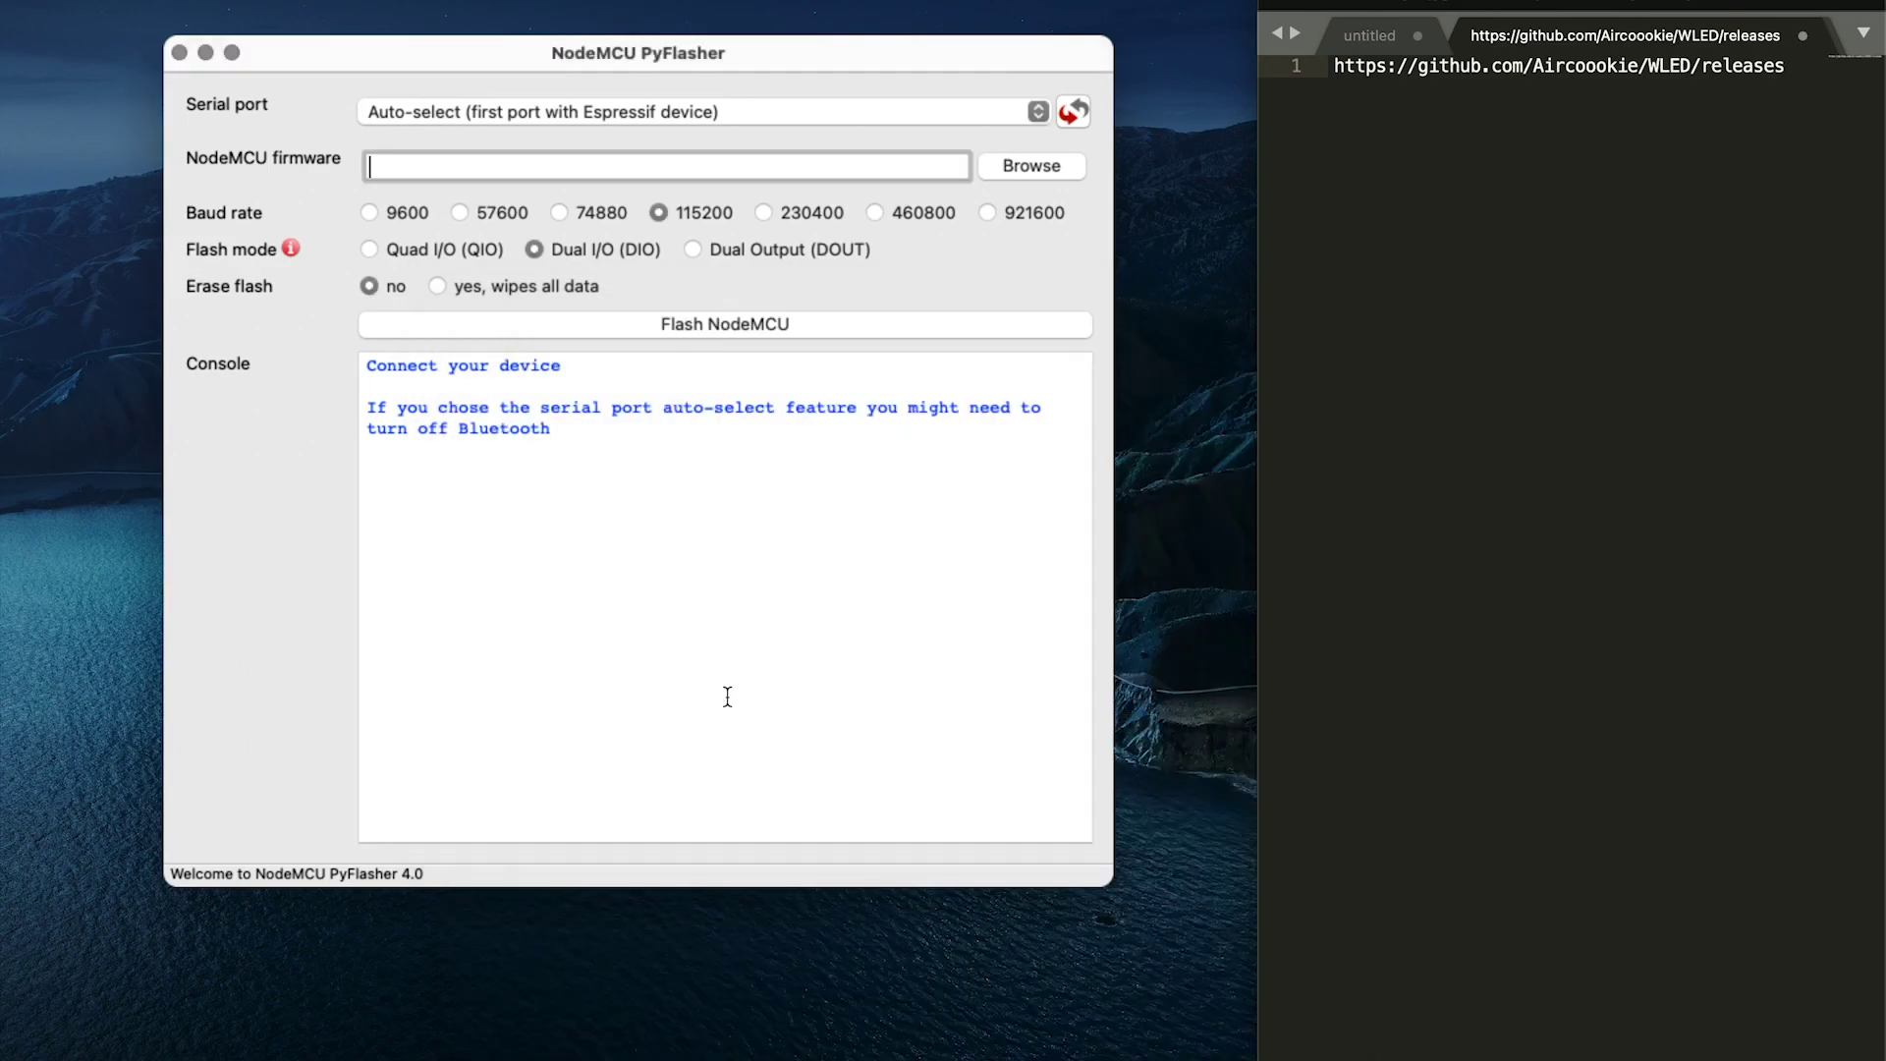
Load github.com/Aircoookie/WLED/releases in a new Chrome window
left_click(1523, 77)
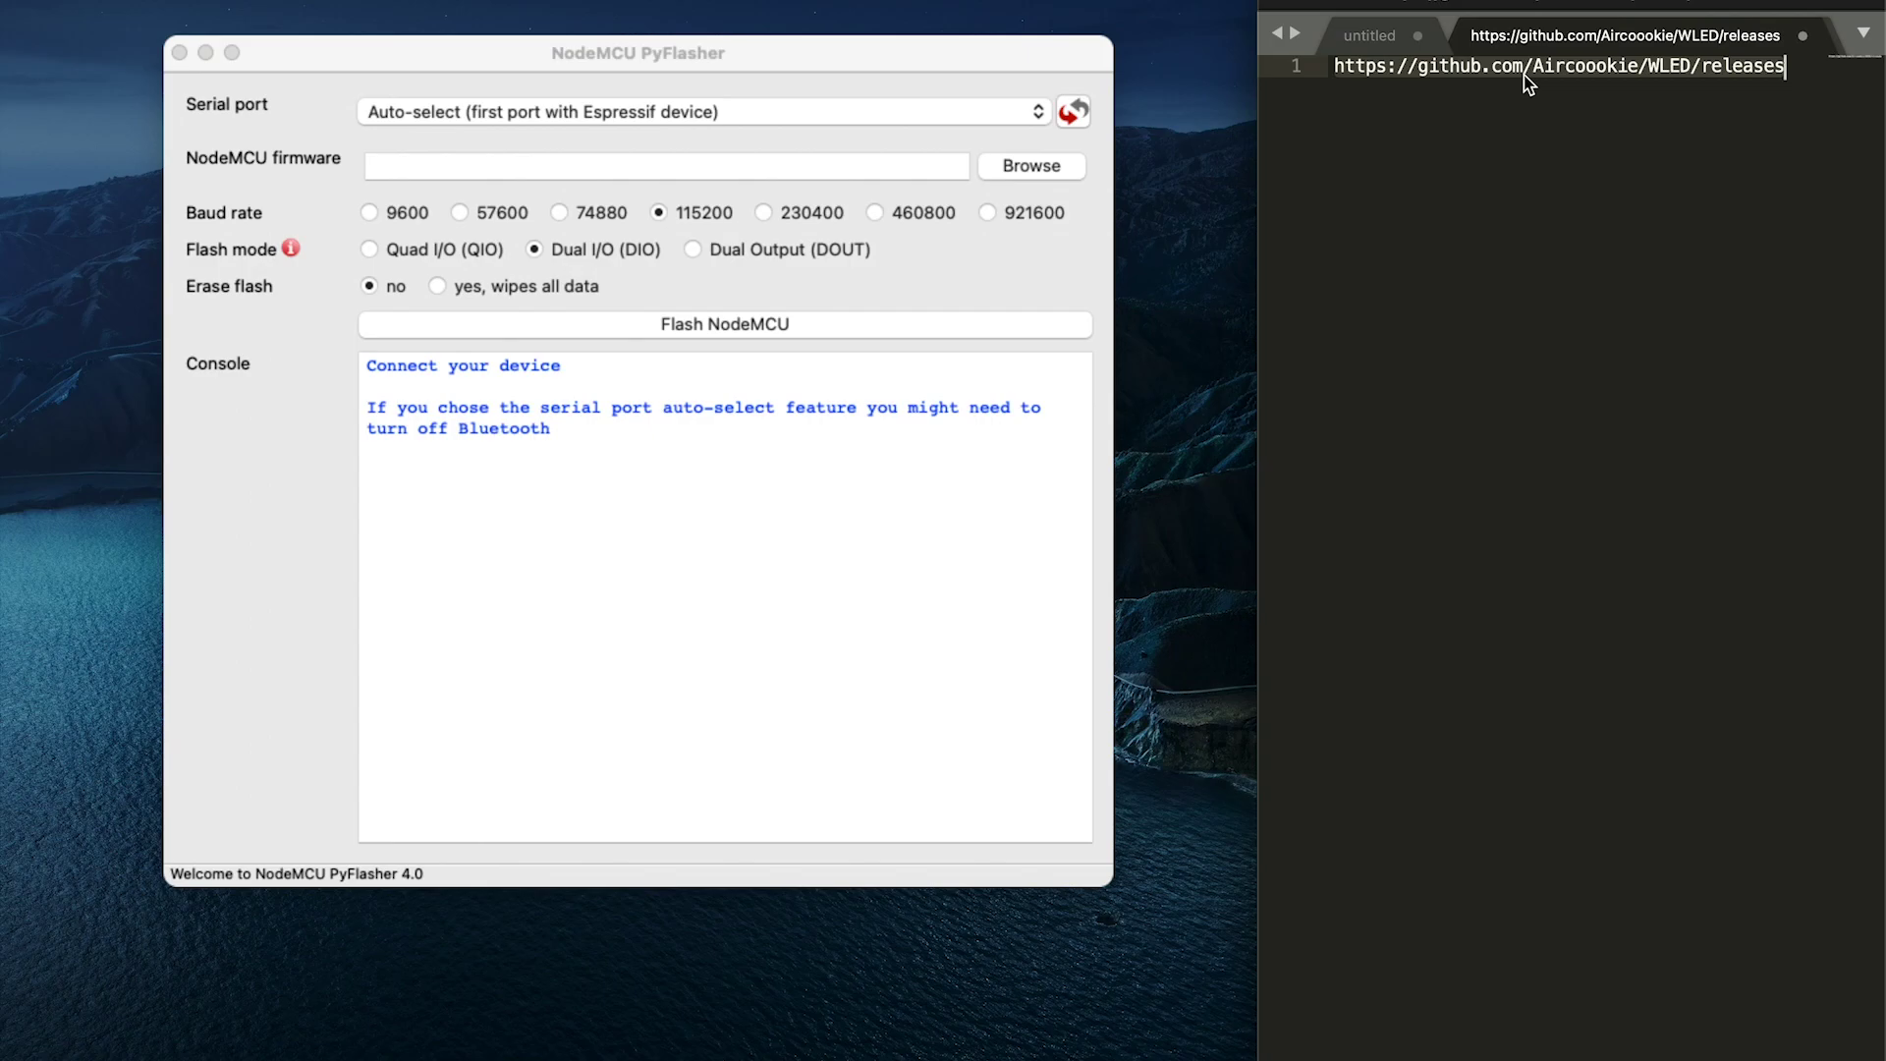
mouse_move(25, 231)
right_click(52, 273)
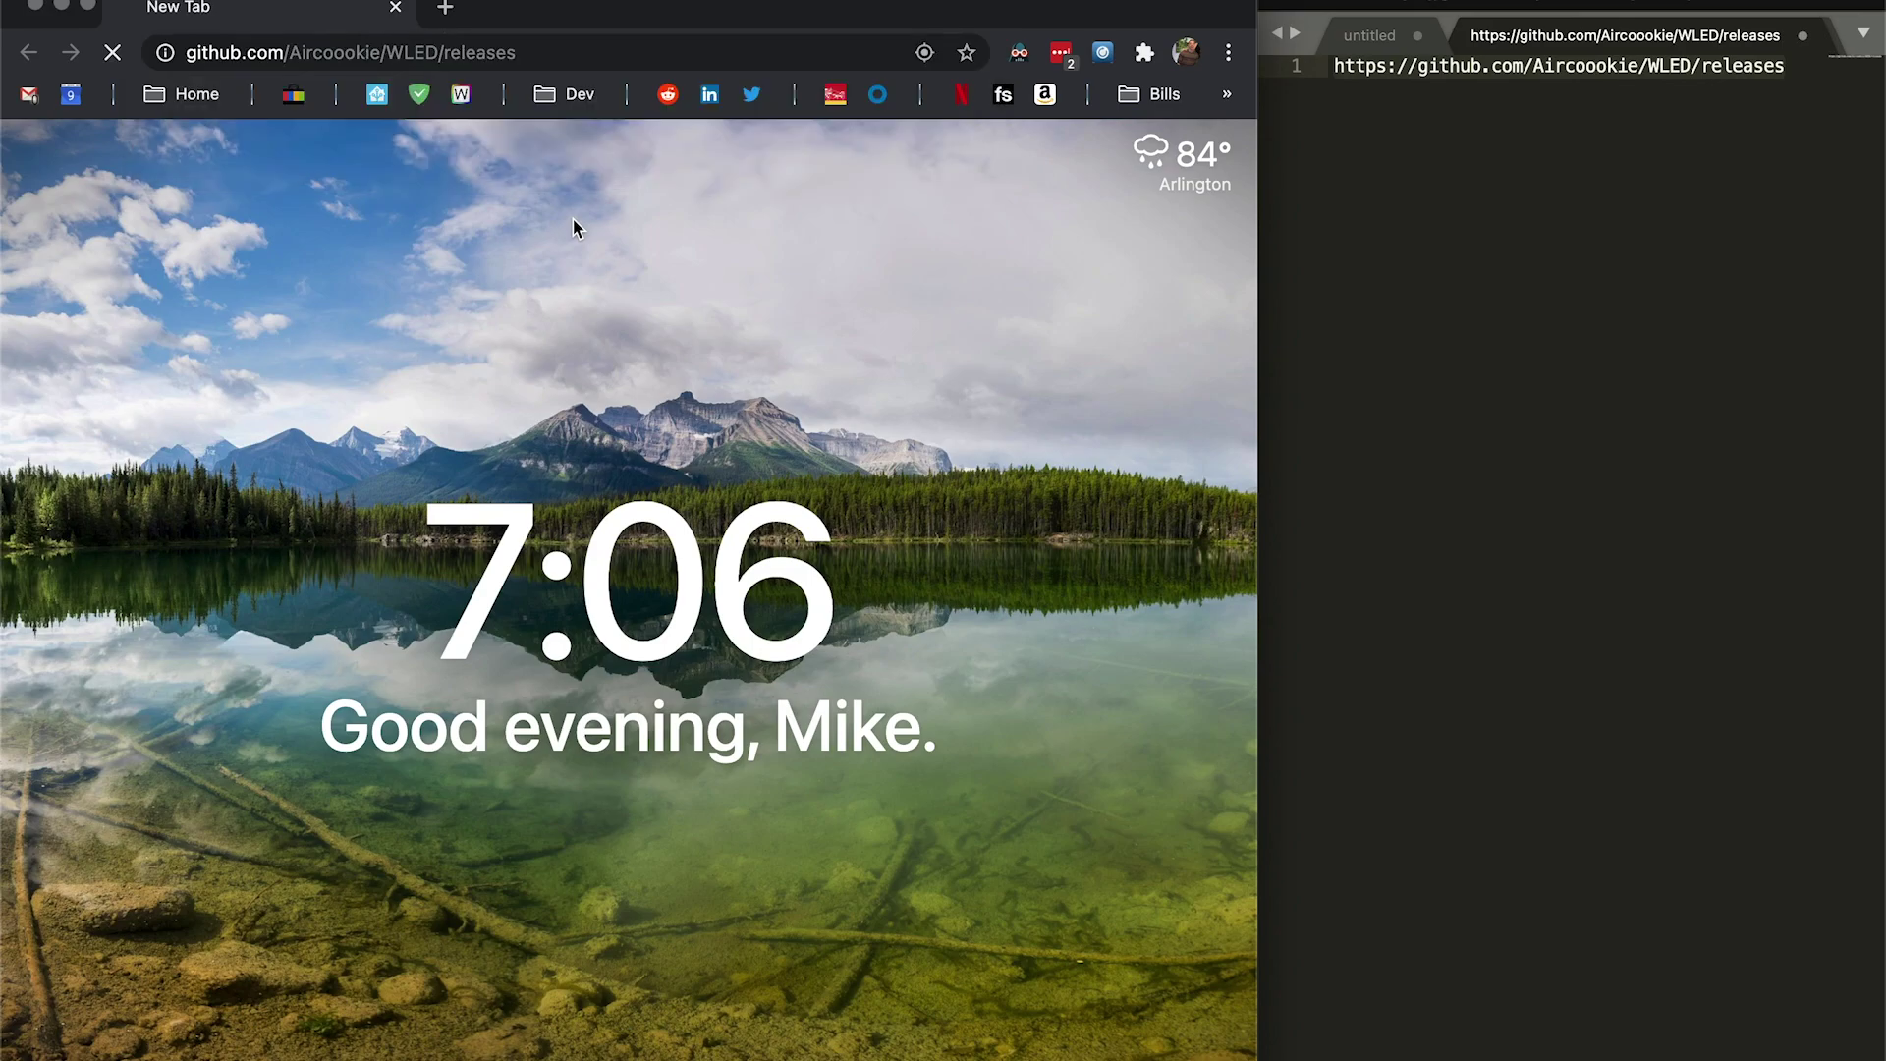
key("Return")
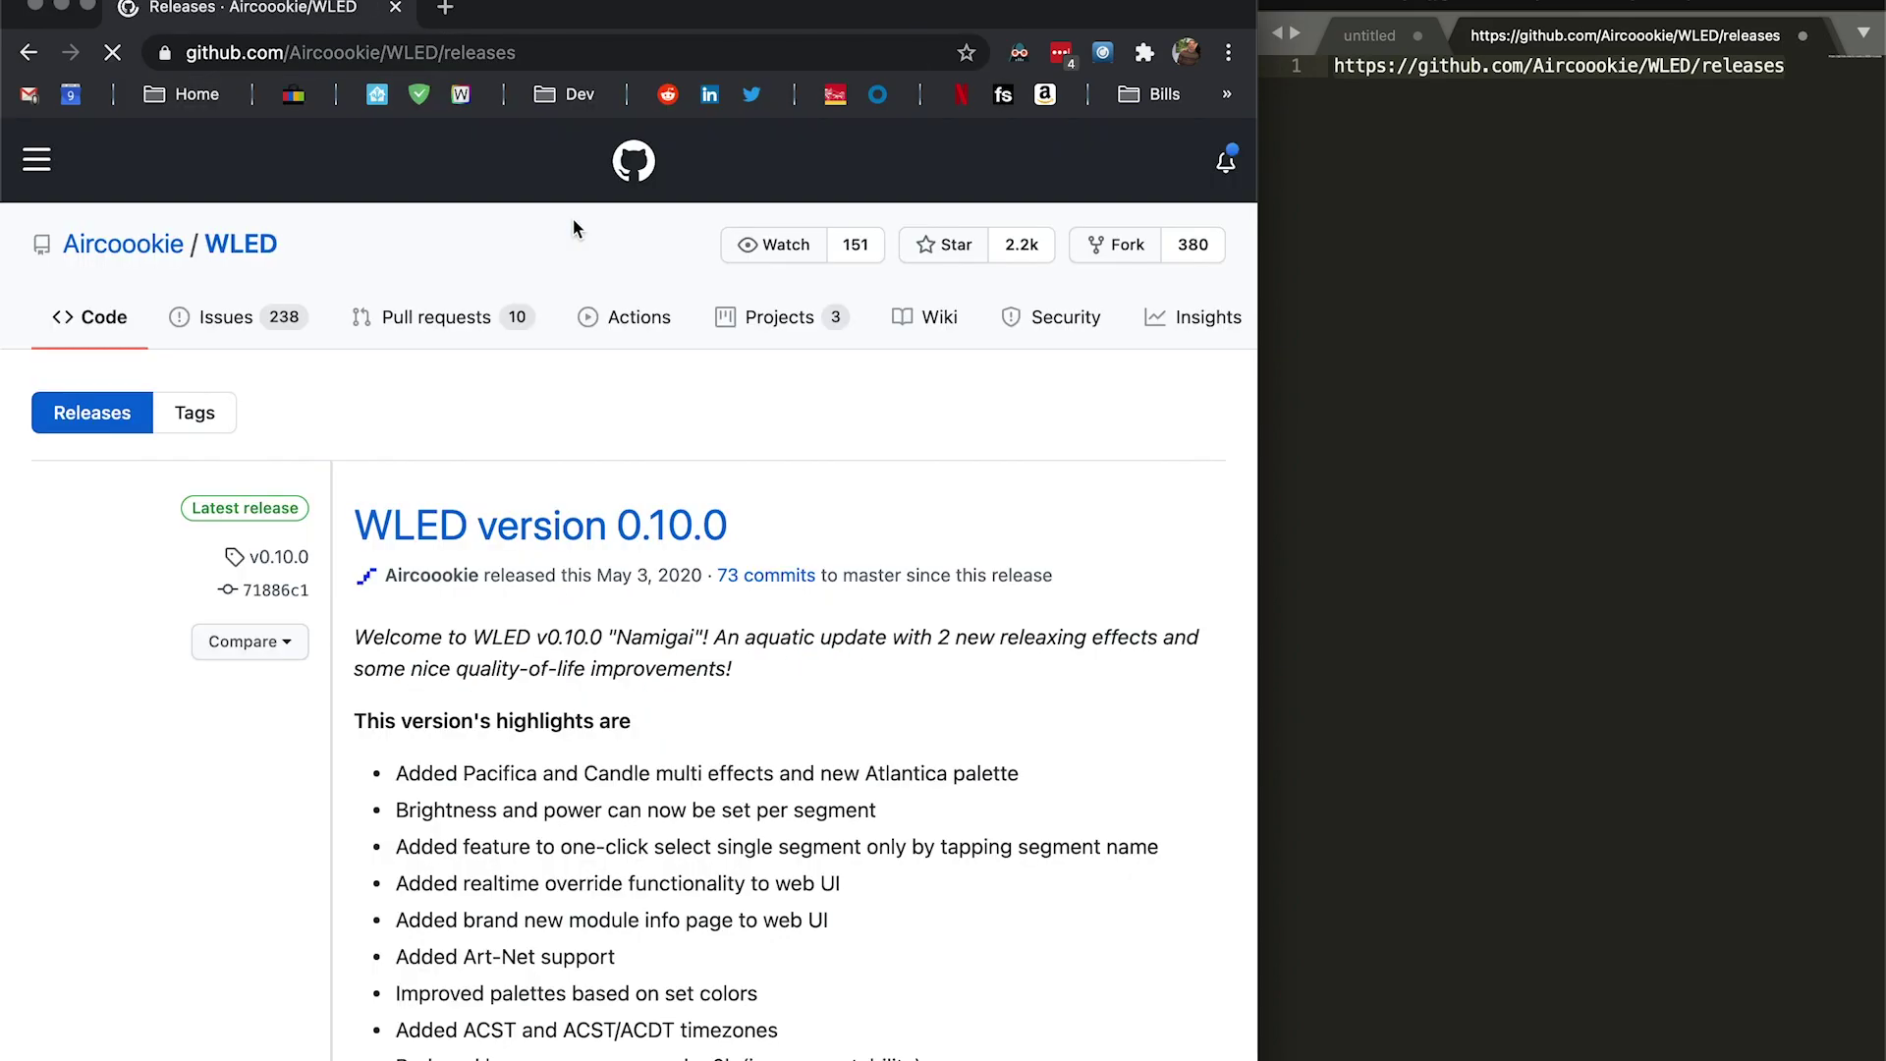
Download WLED_0.10.0_ESP8266.bin from the release's Assets list
scroll(593, 671, "down", 6)
scroll(593, 670, "down", 8)
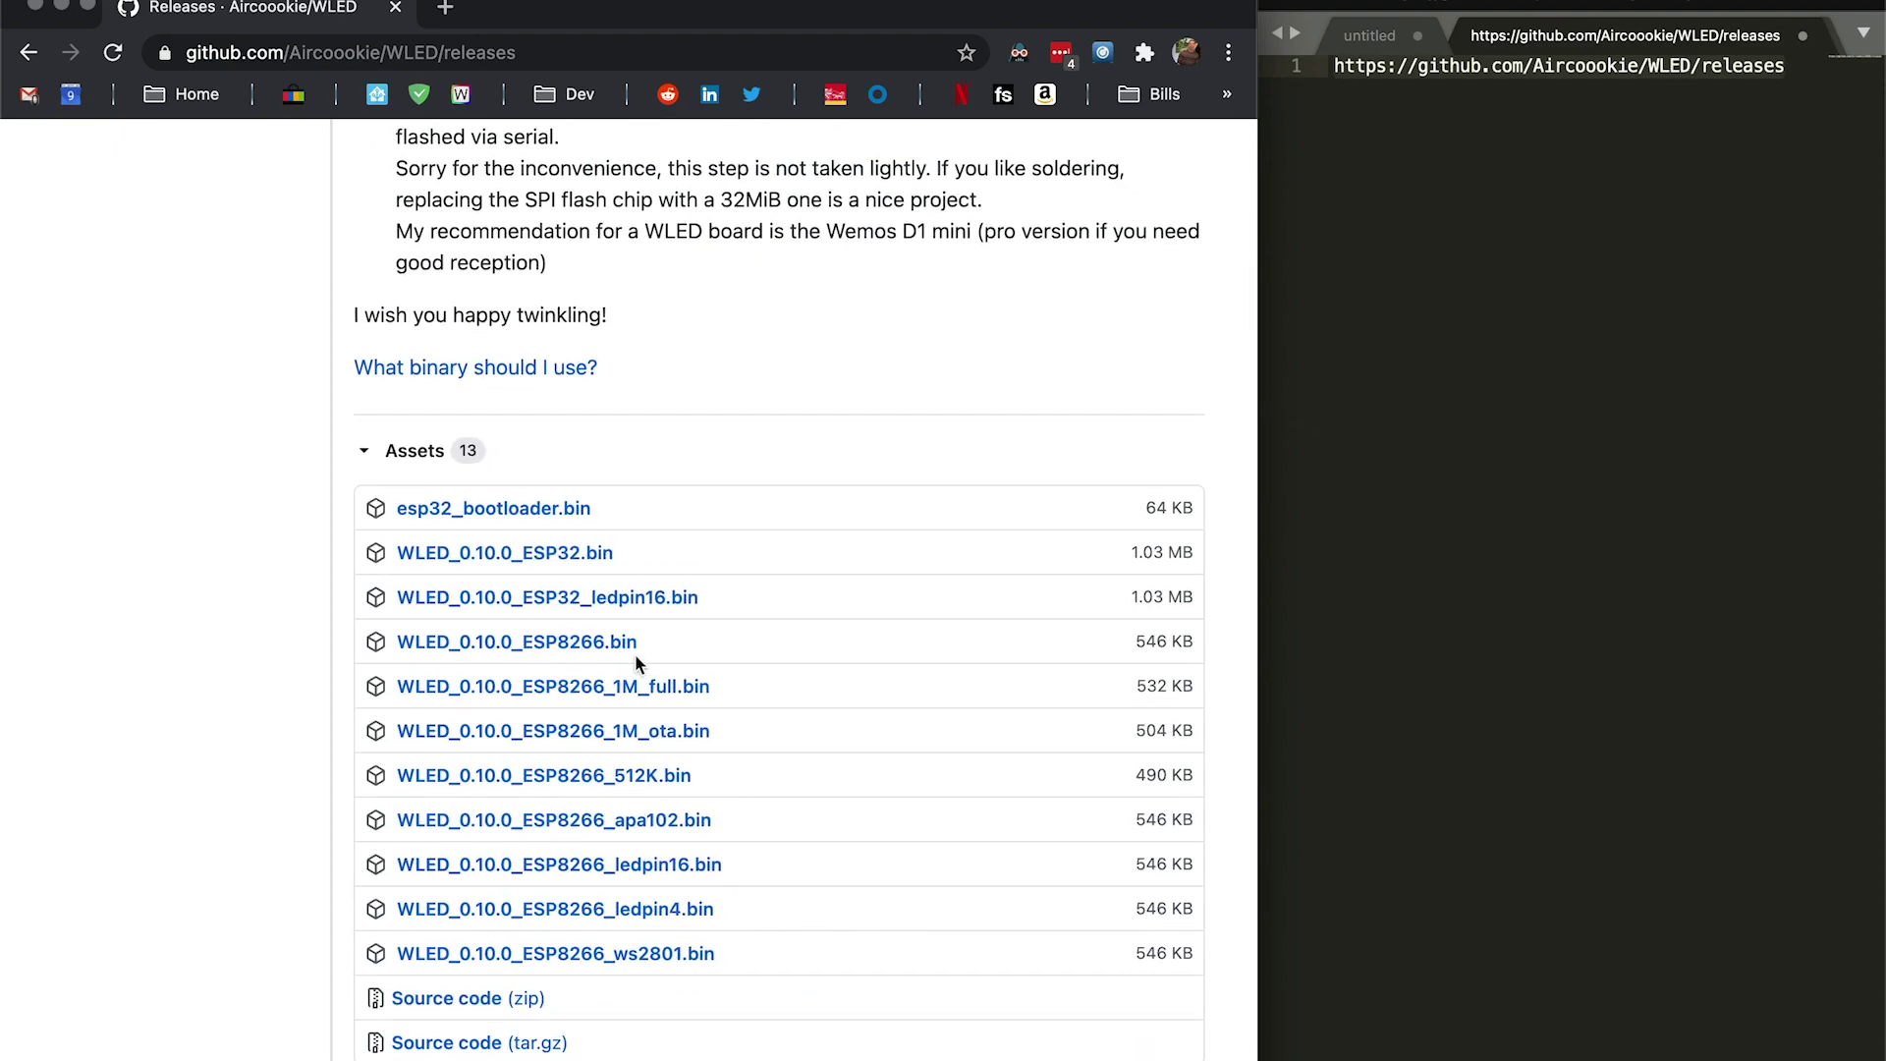
left_click(580, 651)
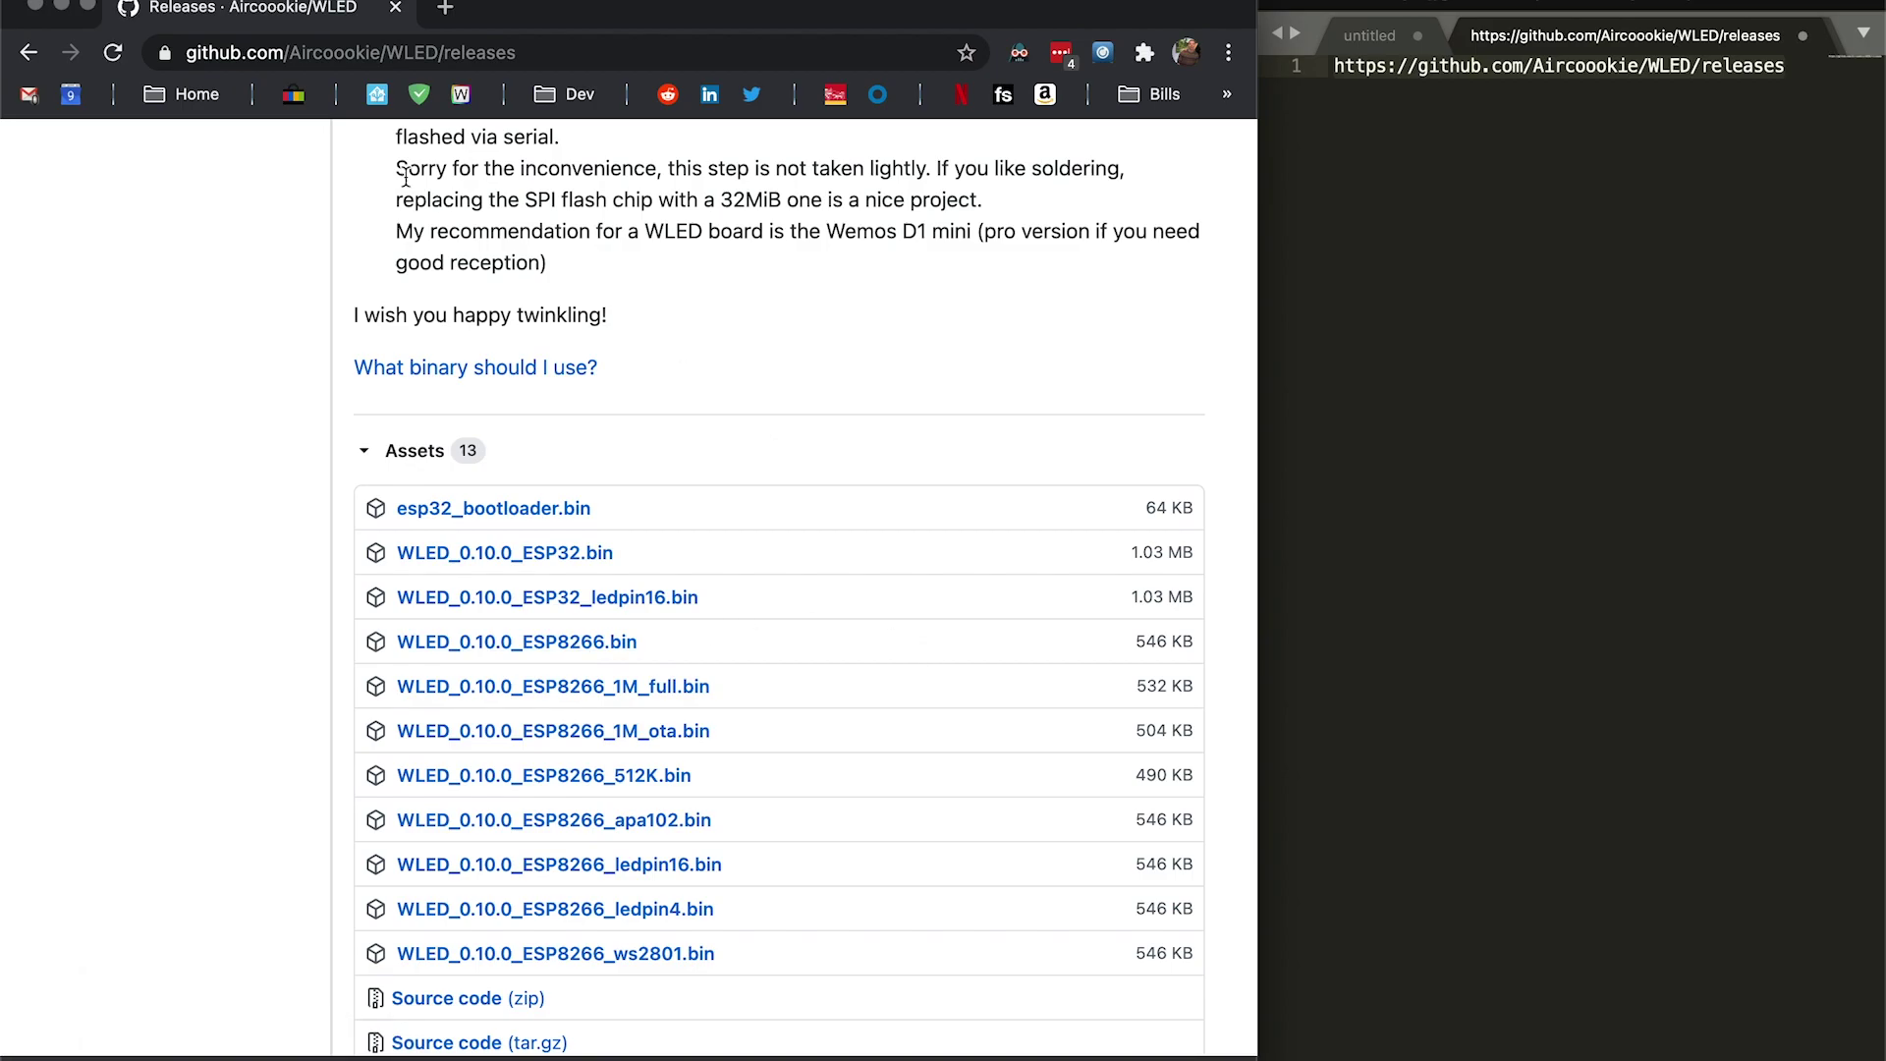
left_click(295, 1056)
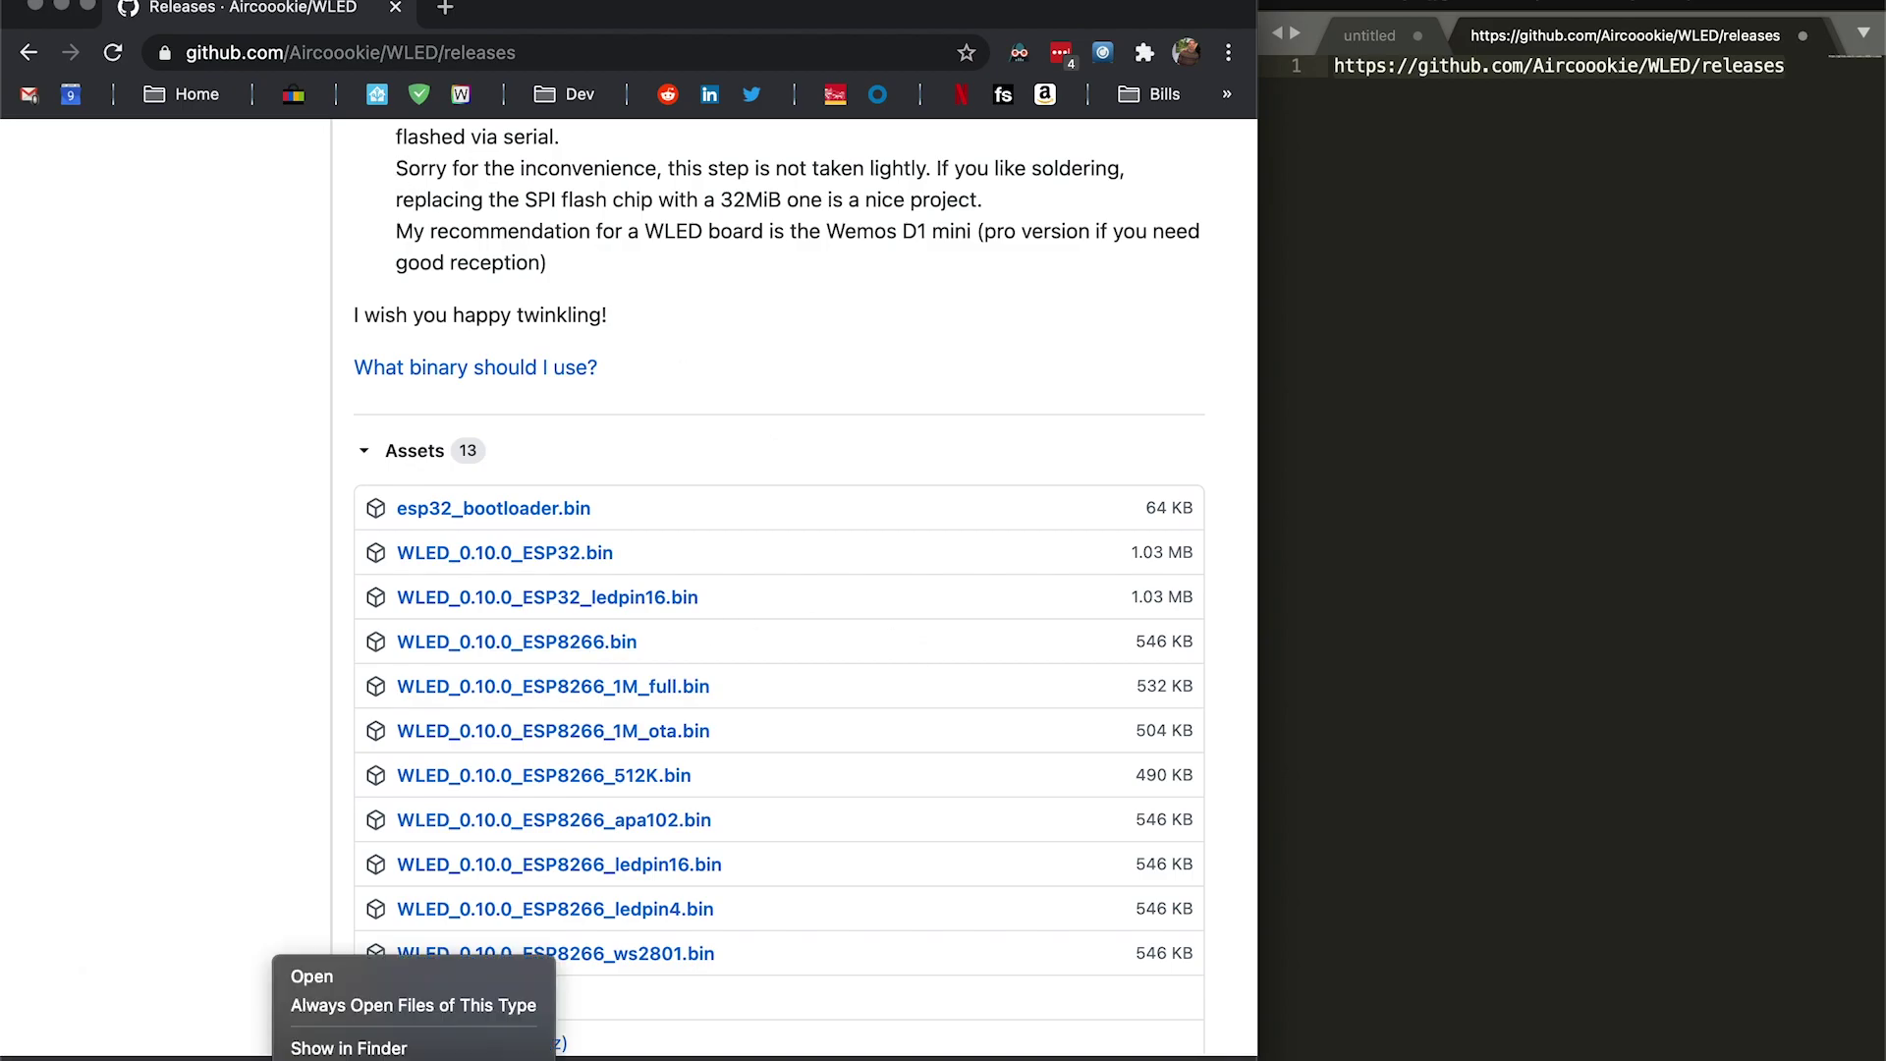
Reveal the downloaded firmware in Downloads and select serial port /dev/cu.usbserial-0001 in PyFlasher
left_click(339, 1049)
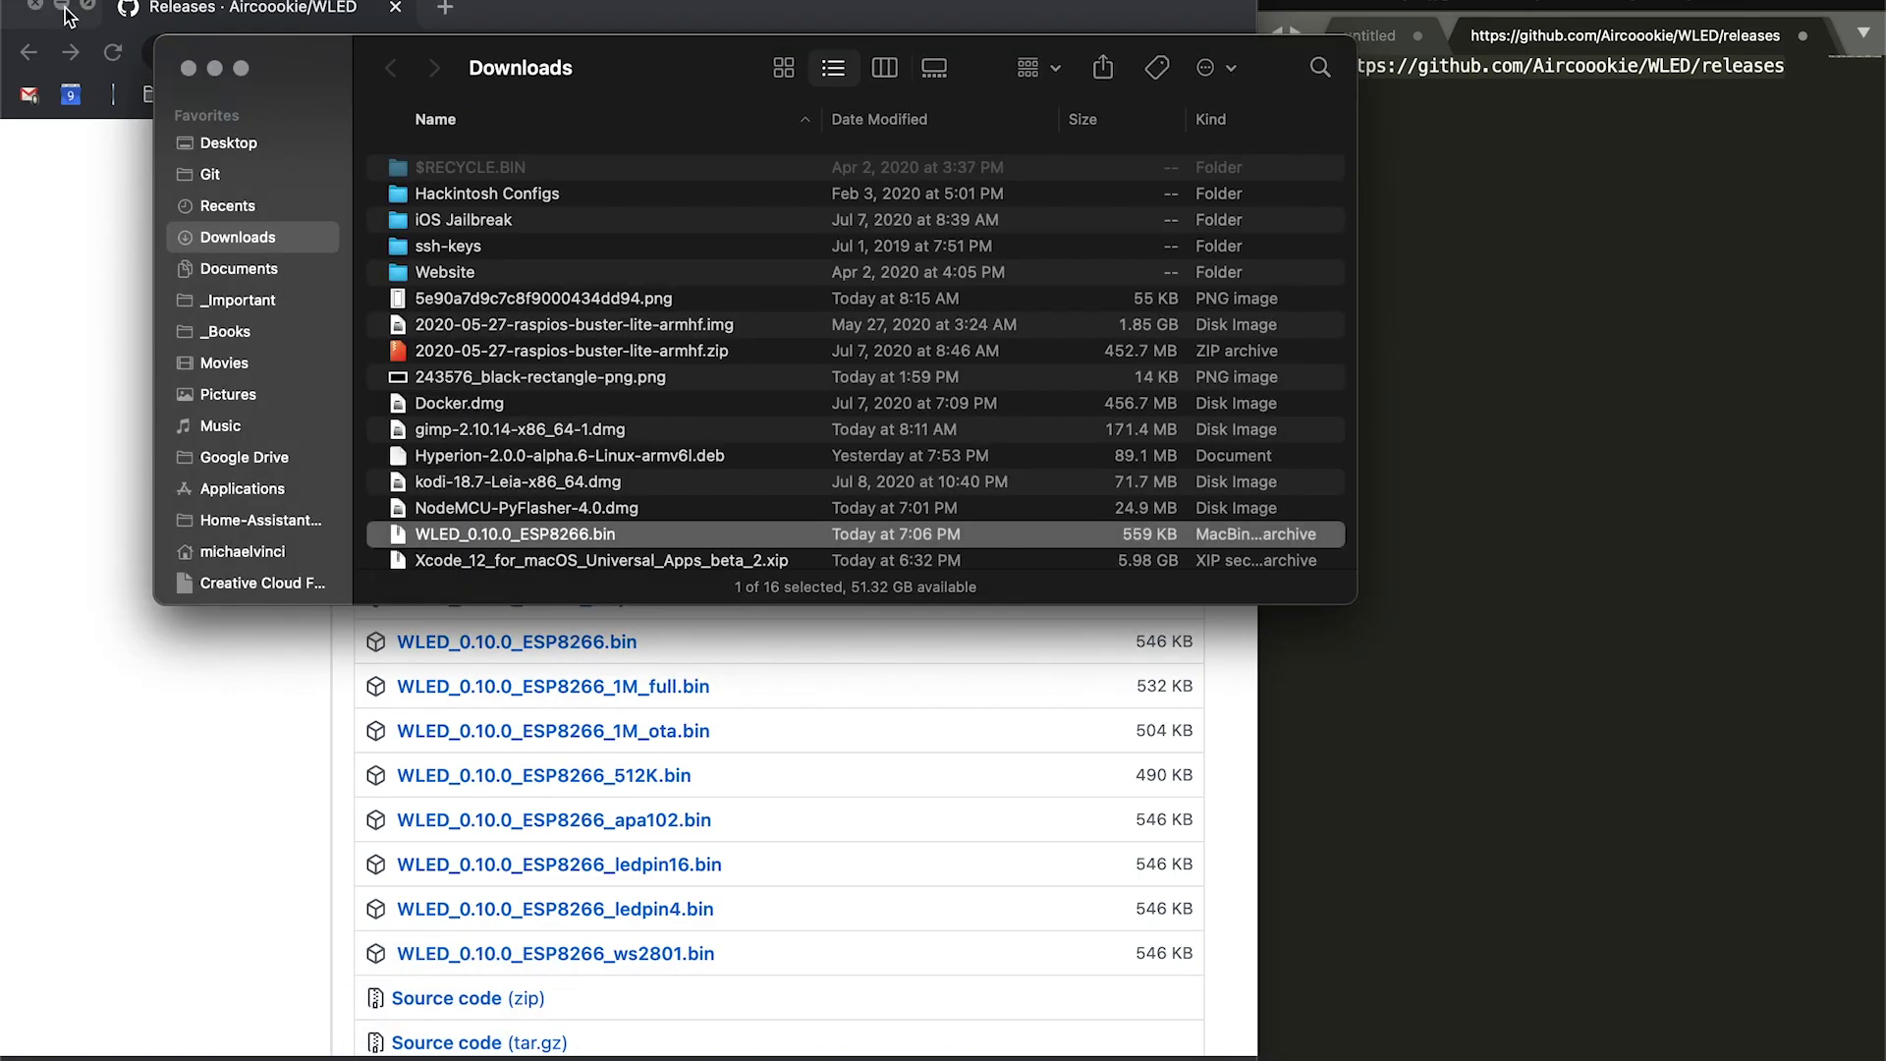
left_click_drag(715, 45, 1, 1059)
left_click(954, 108)
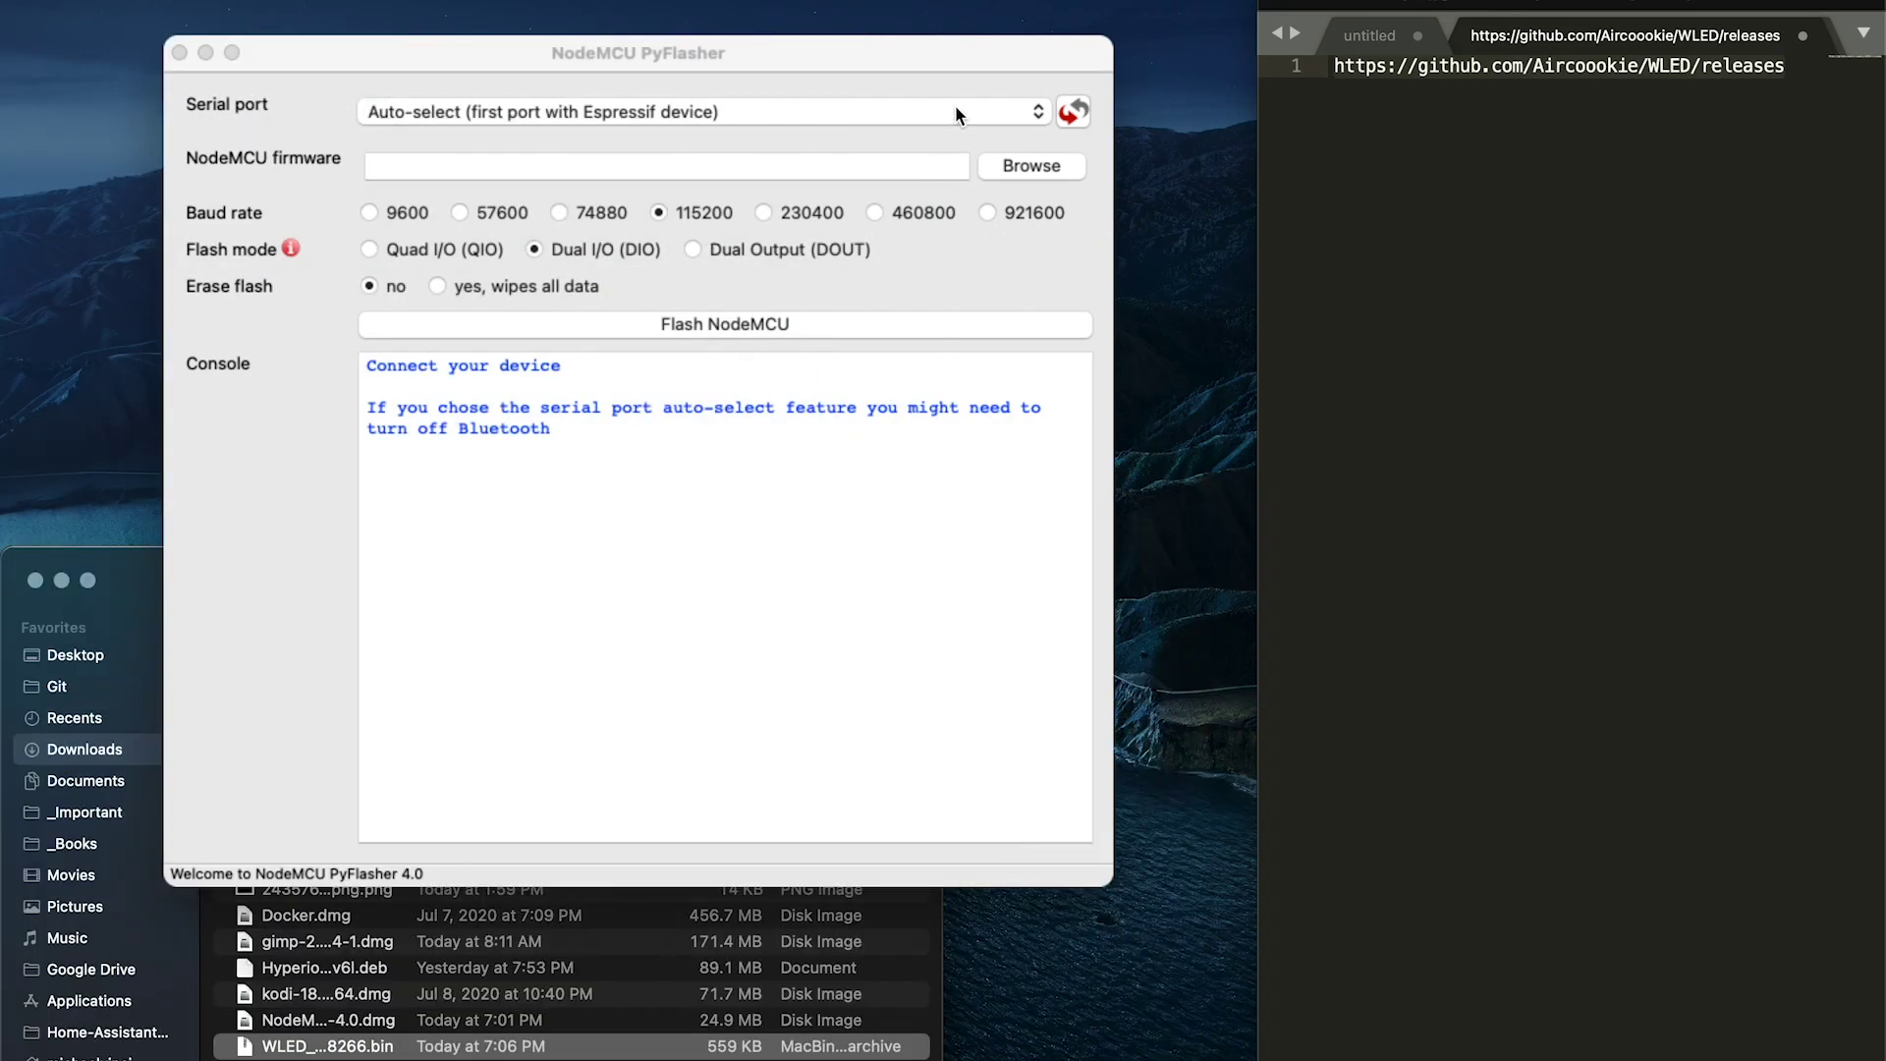
left_click(955, 111)
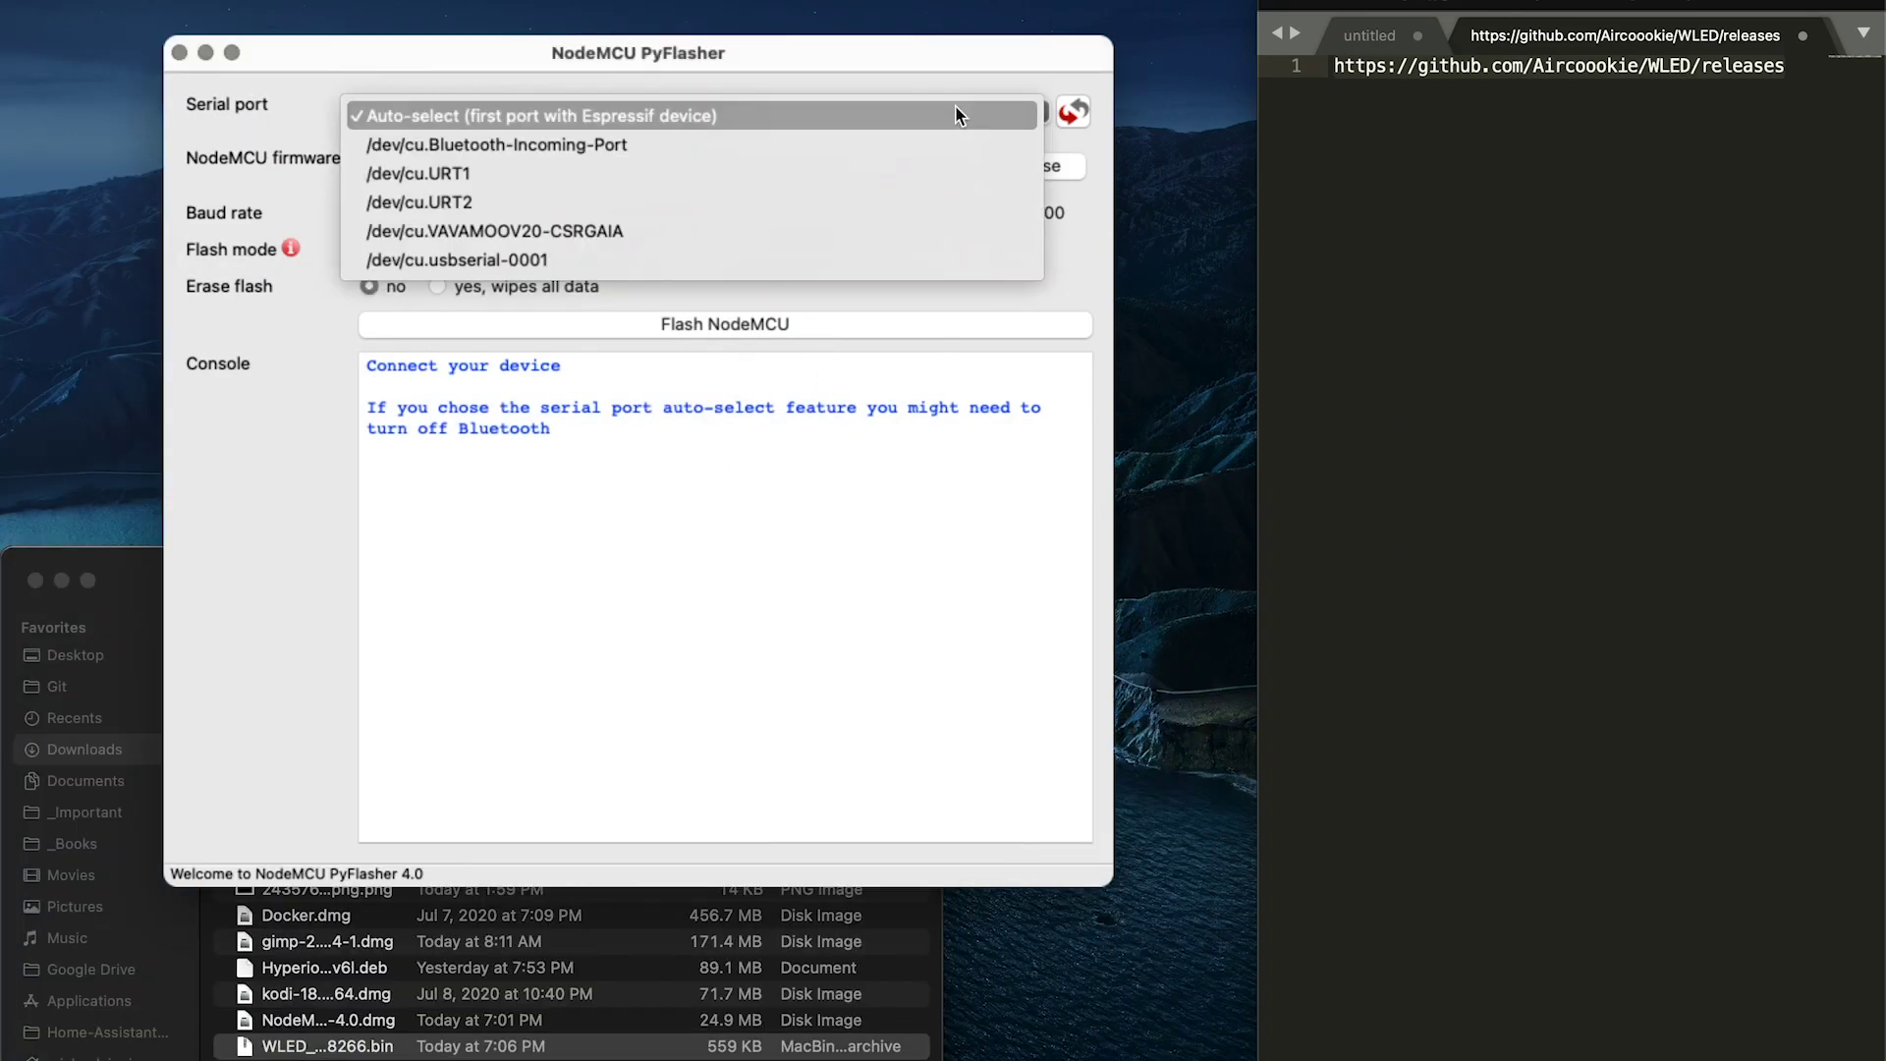
left_click(927, 260)
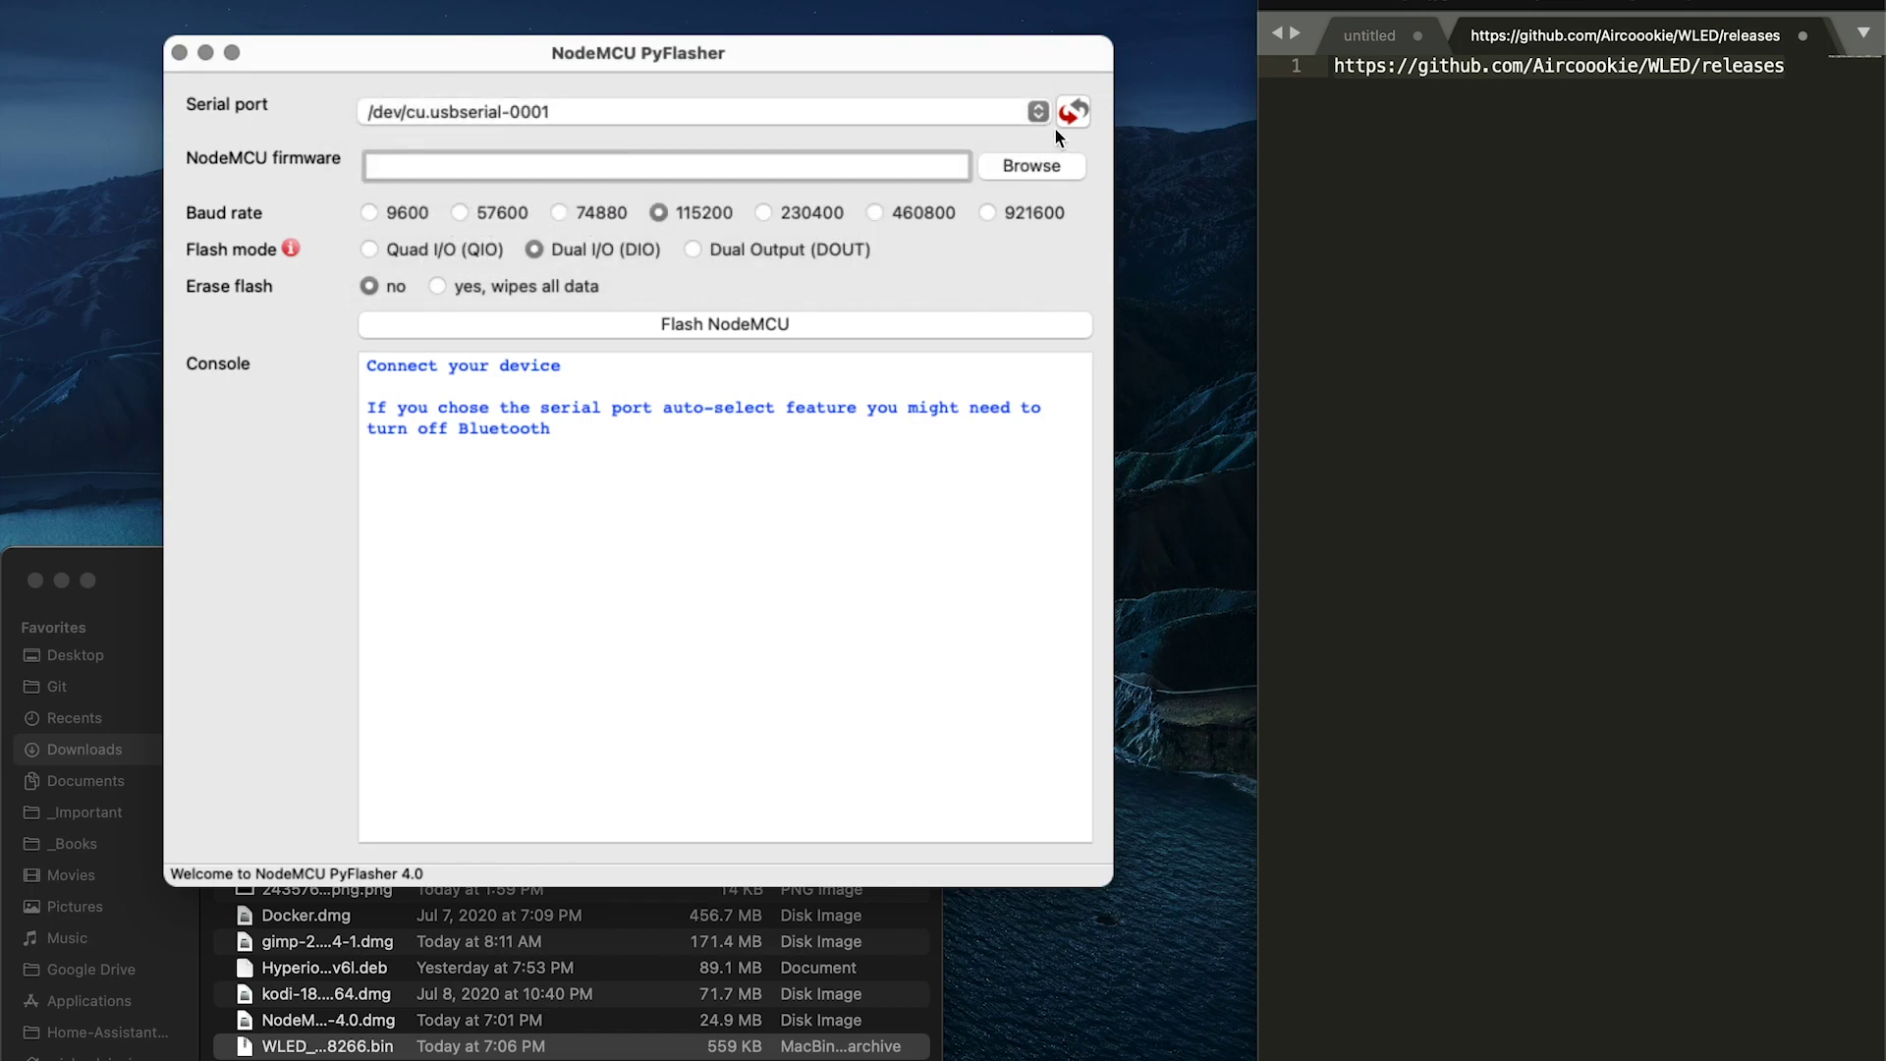
Load WLED_0.10.0_ESP8266.bin as the firmware and set Erase flash to 'yes, wipes all data'
left_click(1039, 167)
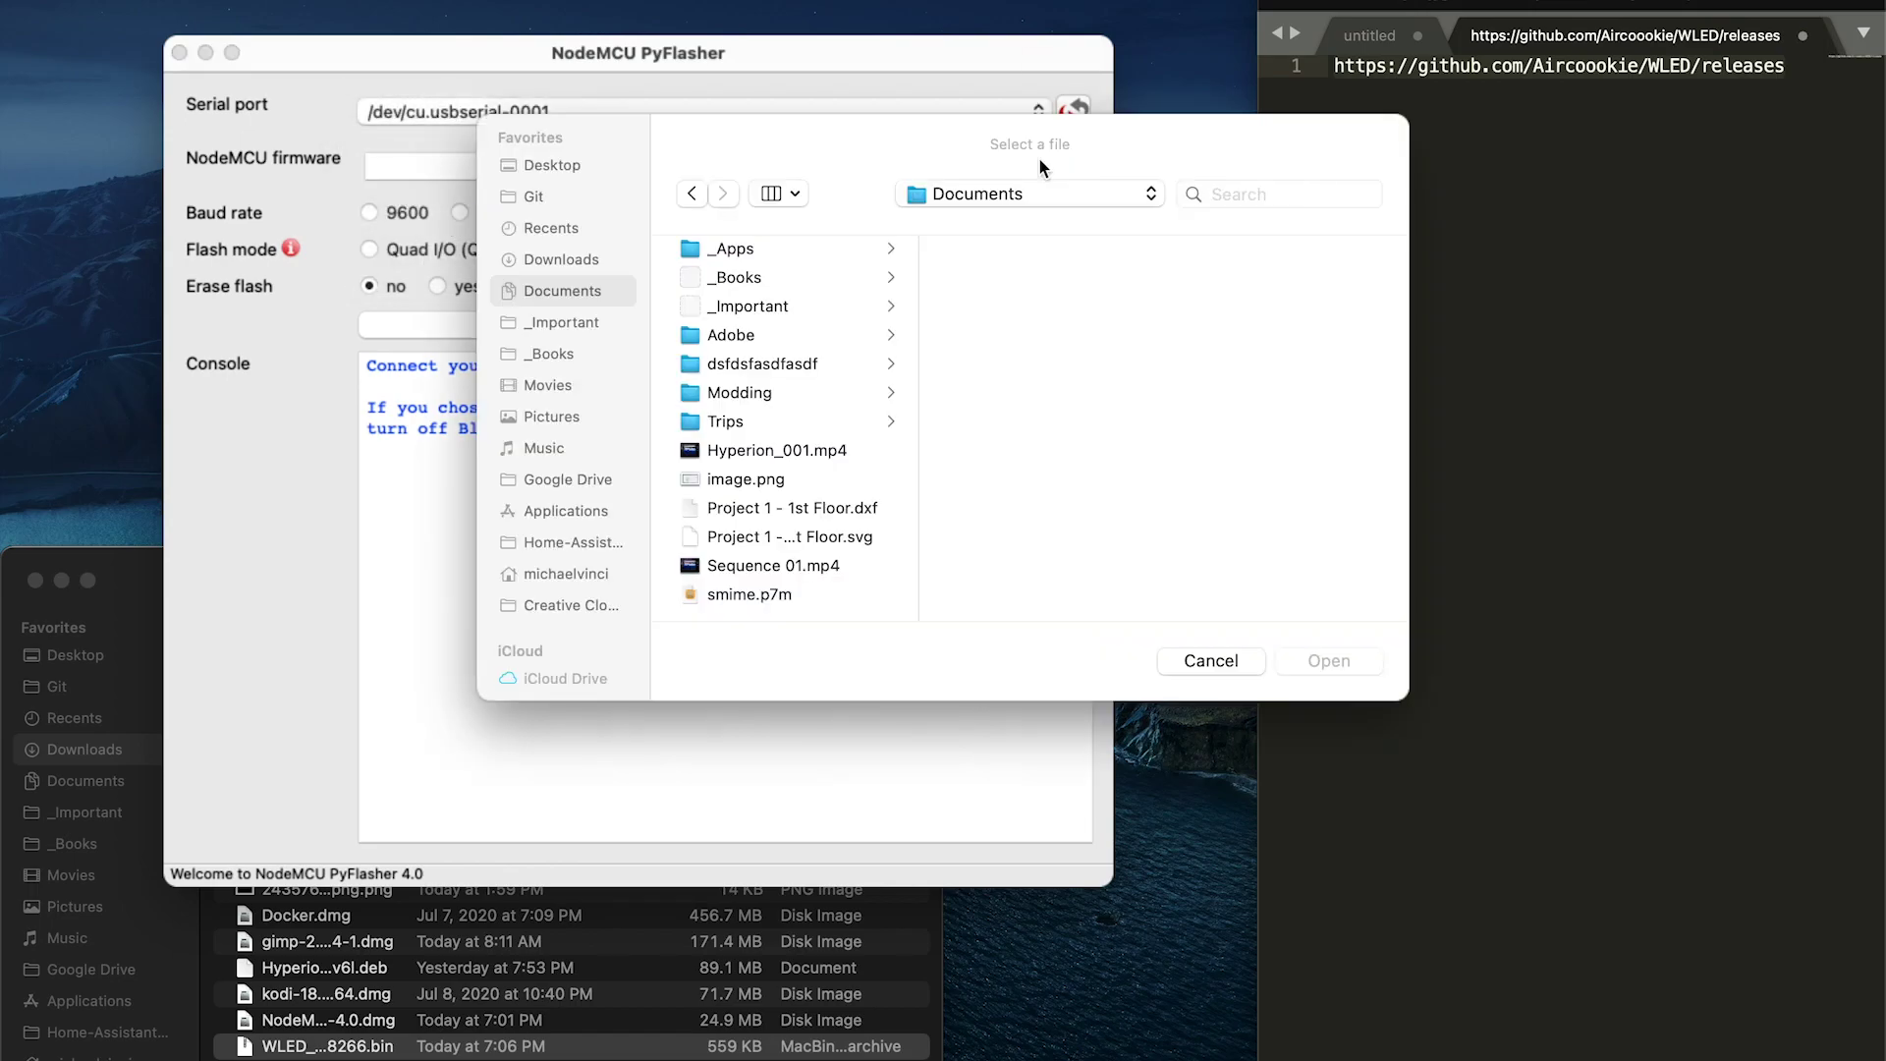
left_click(582, 262)
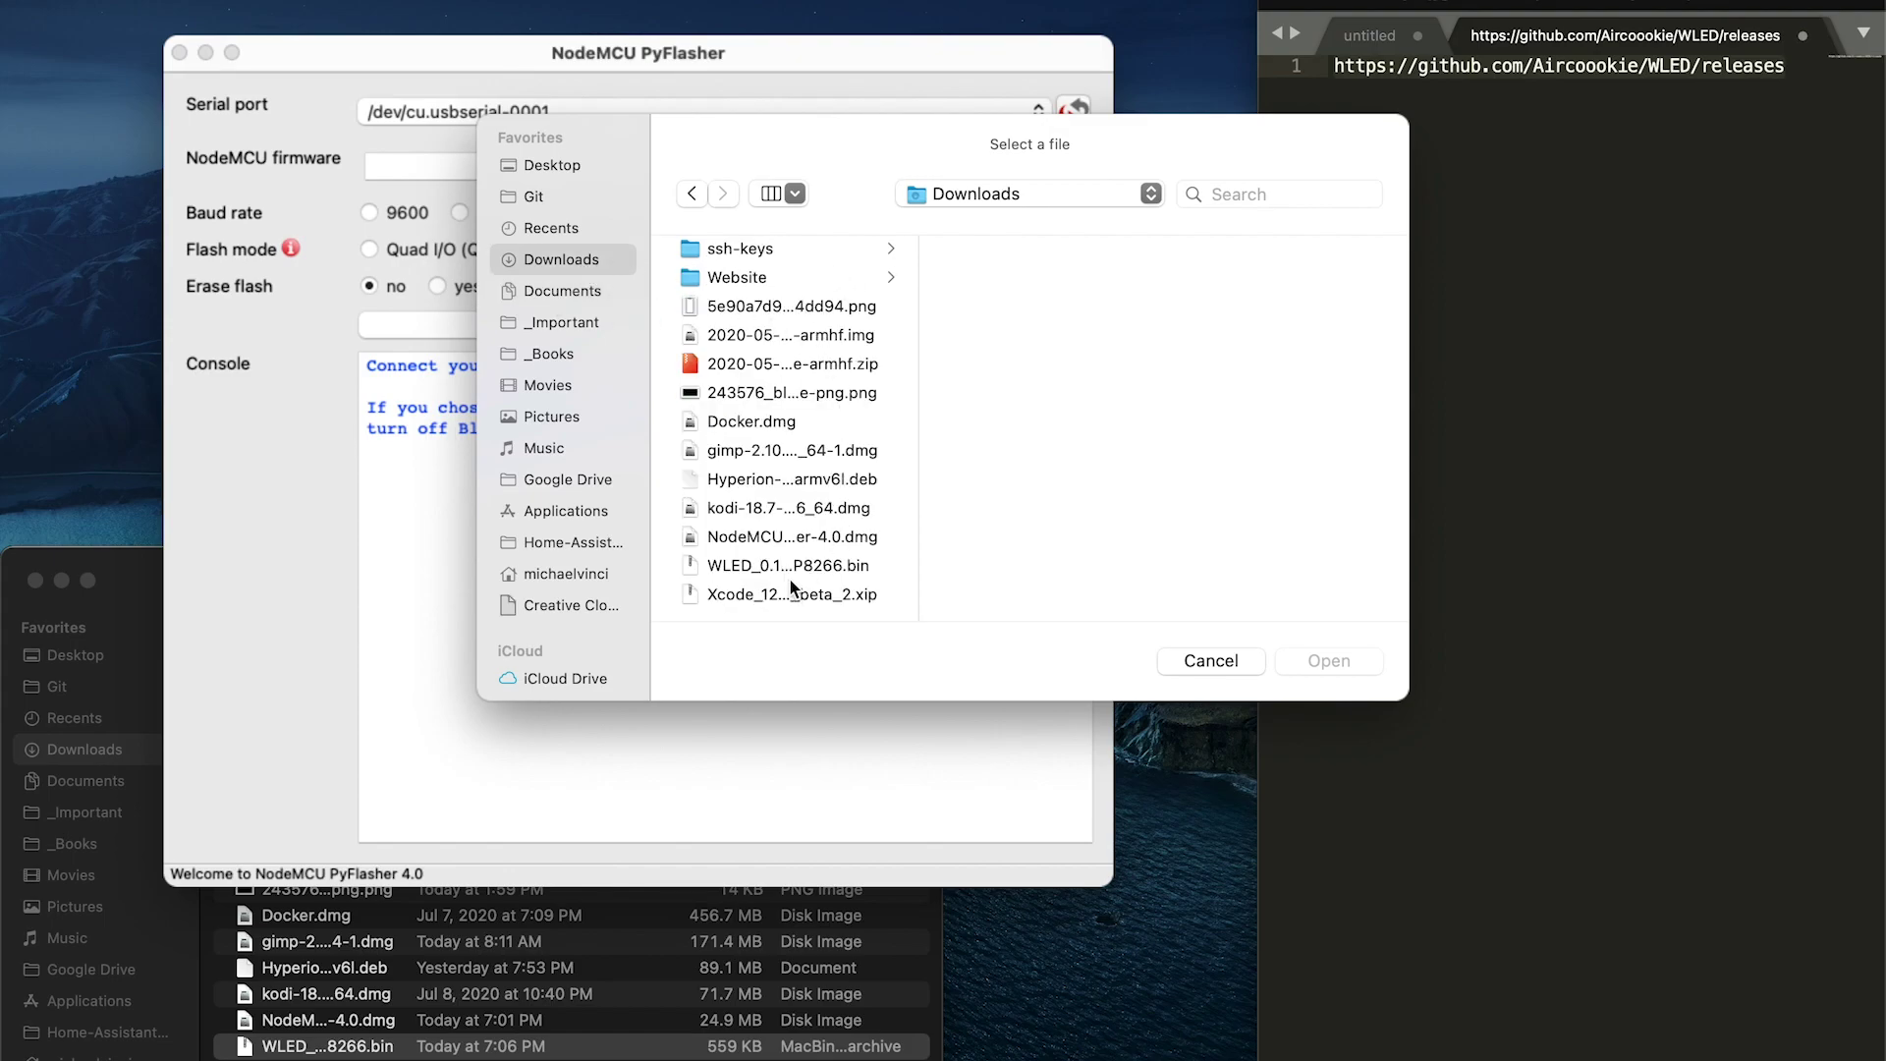
double_click(784, 568)
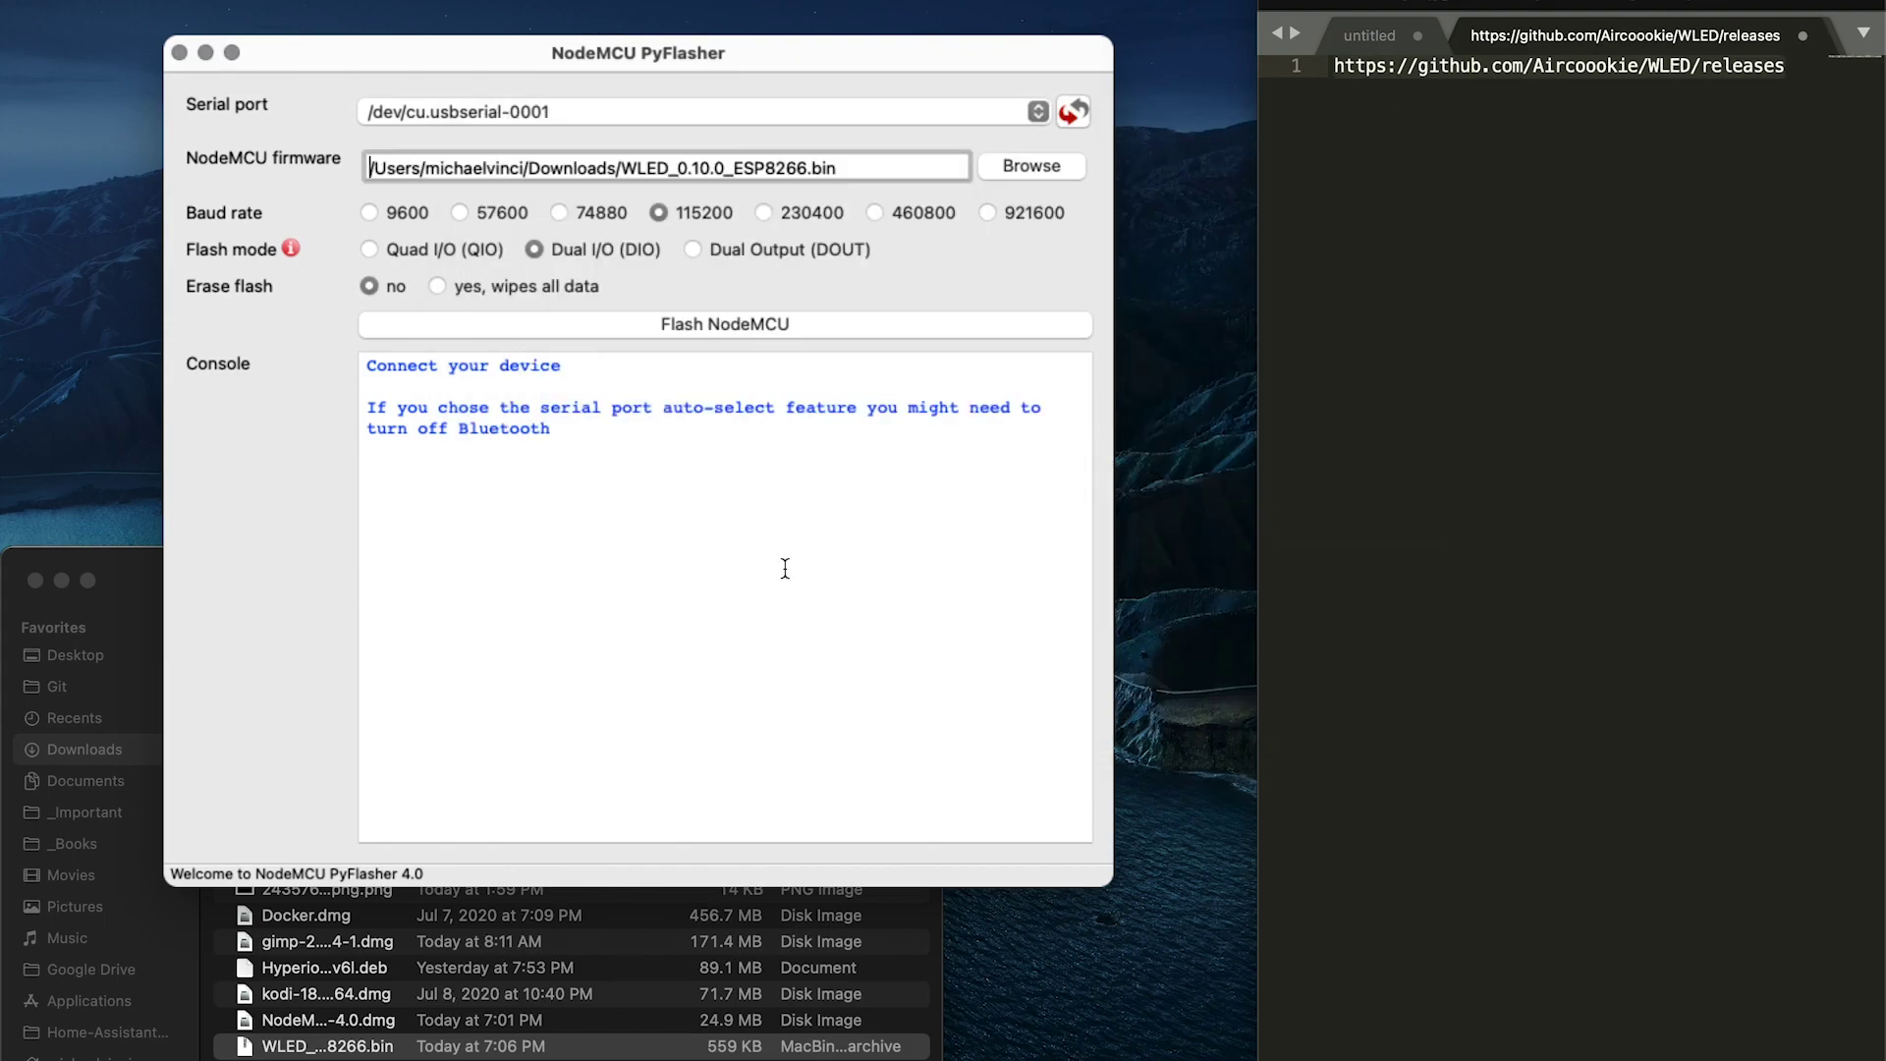
left_click(439, 286)
Flash WLED onto the ESP8266, then refresh ports so Serial port shows Auto-select
left_click(740, 326)
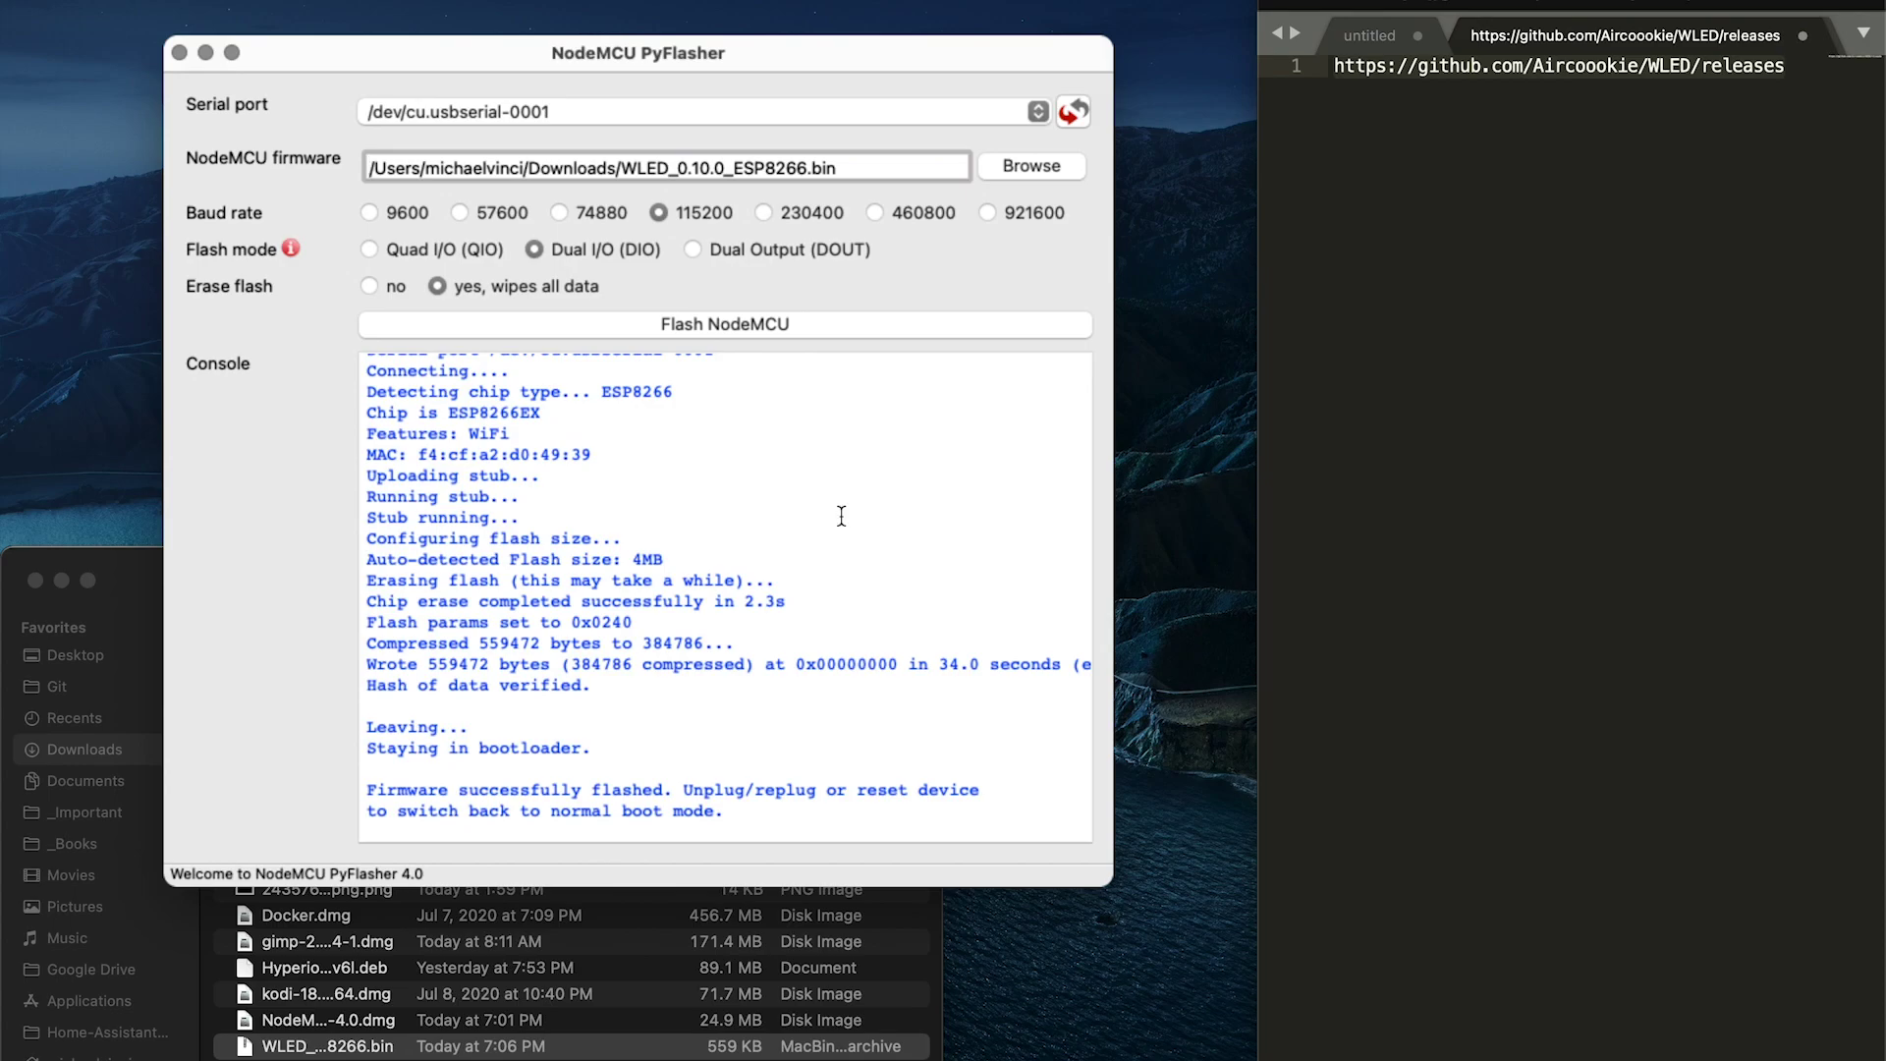
left_click(1063, 116)
left_click(1040, 113)
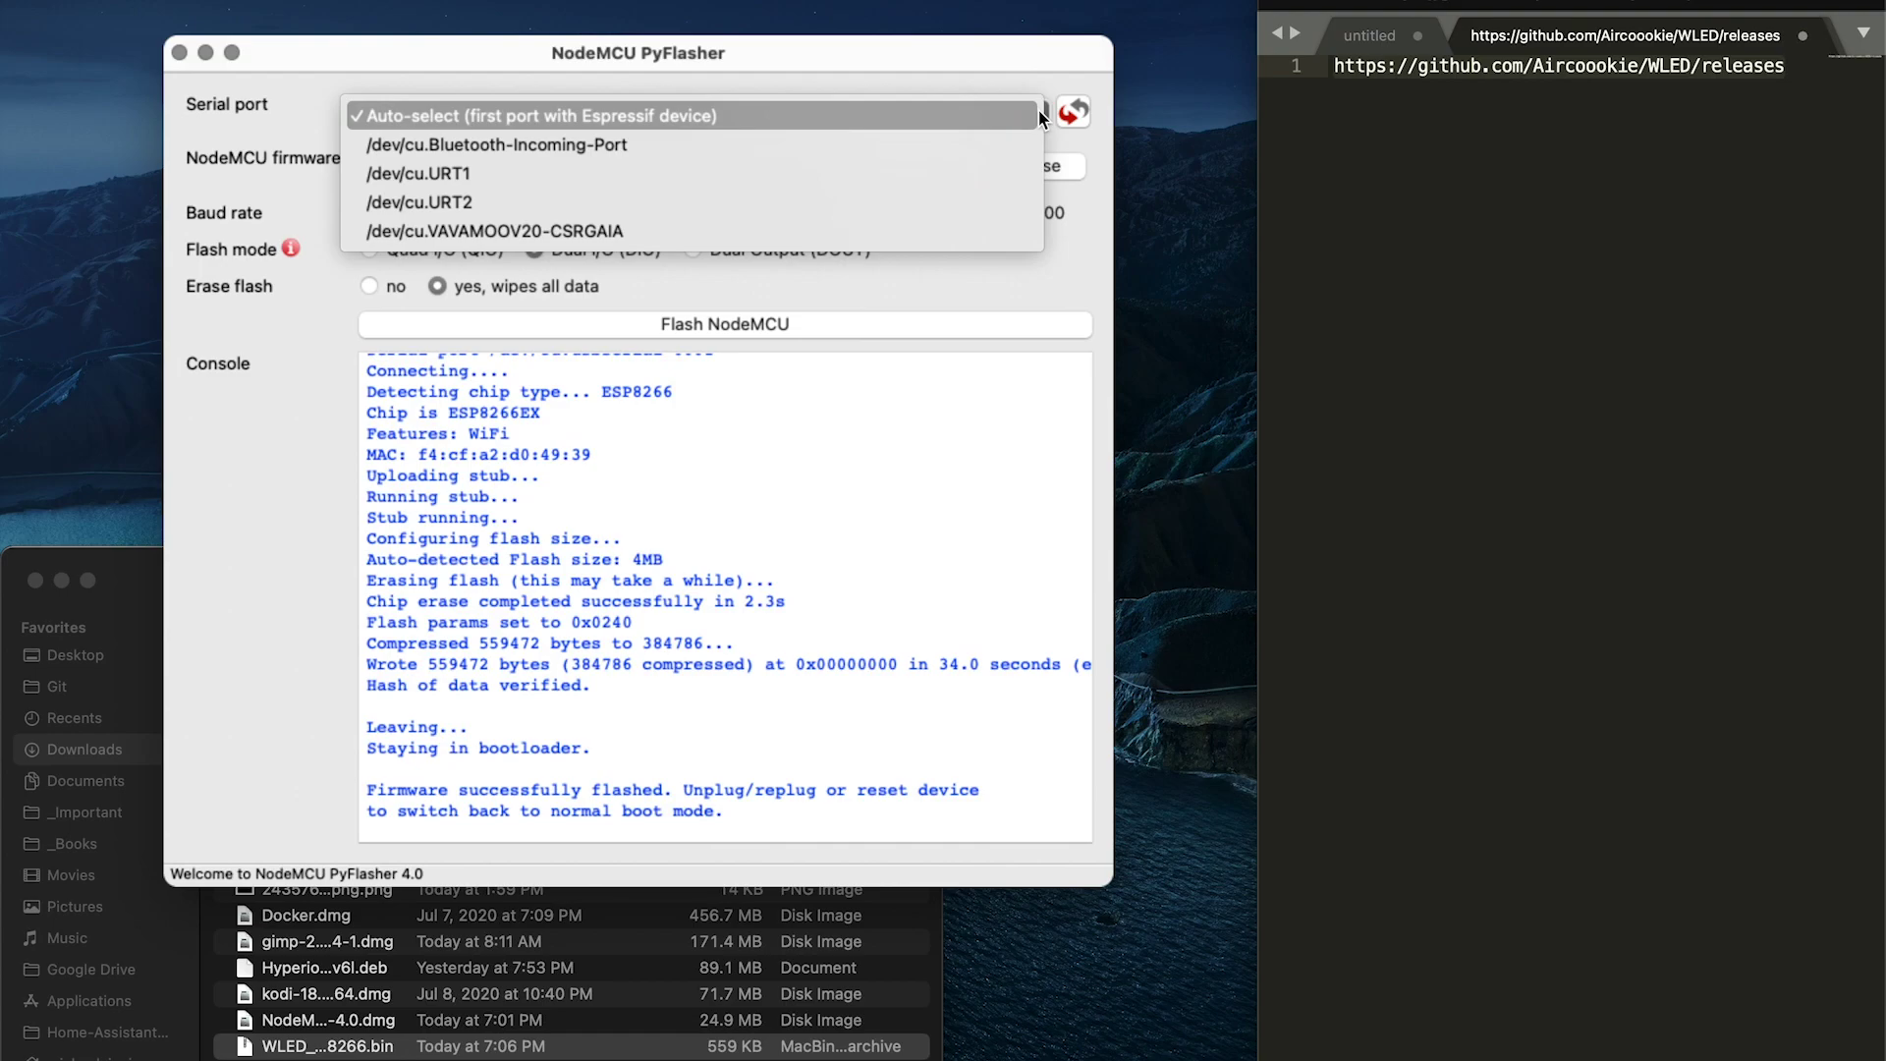
left_click(963, 71)
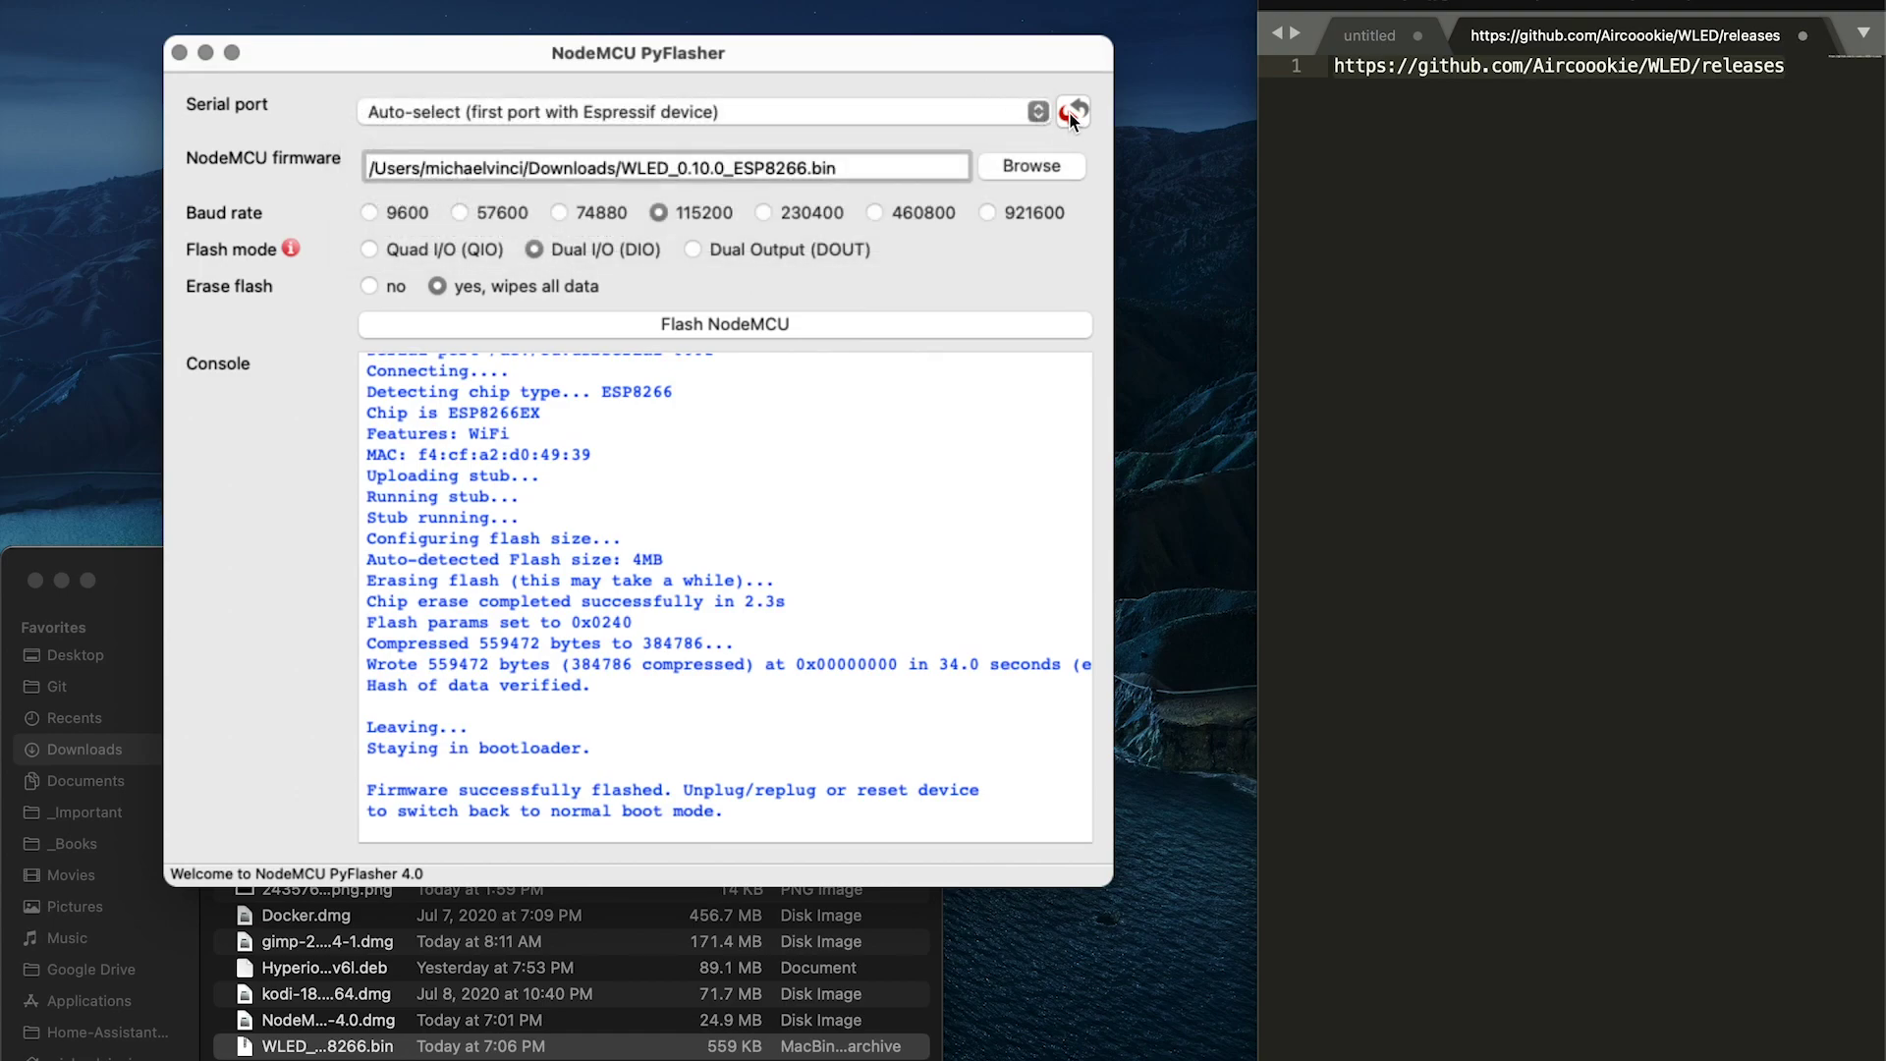
left_click(1036, 114)
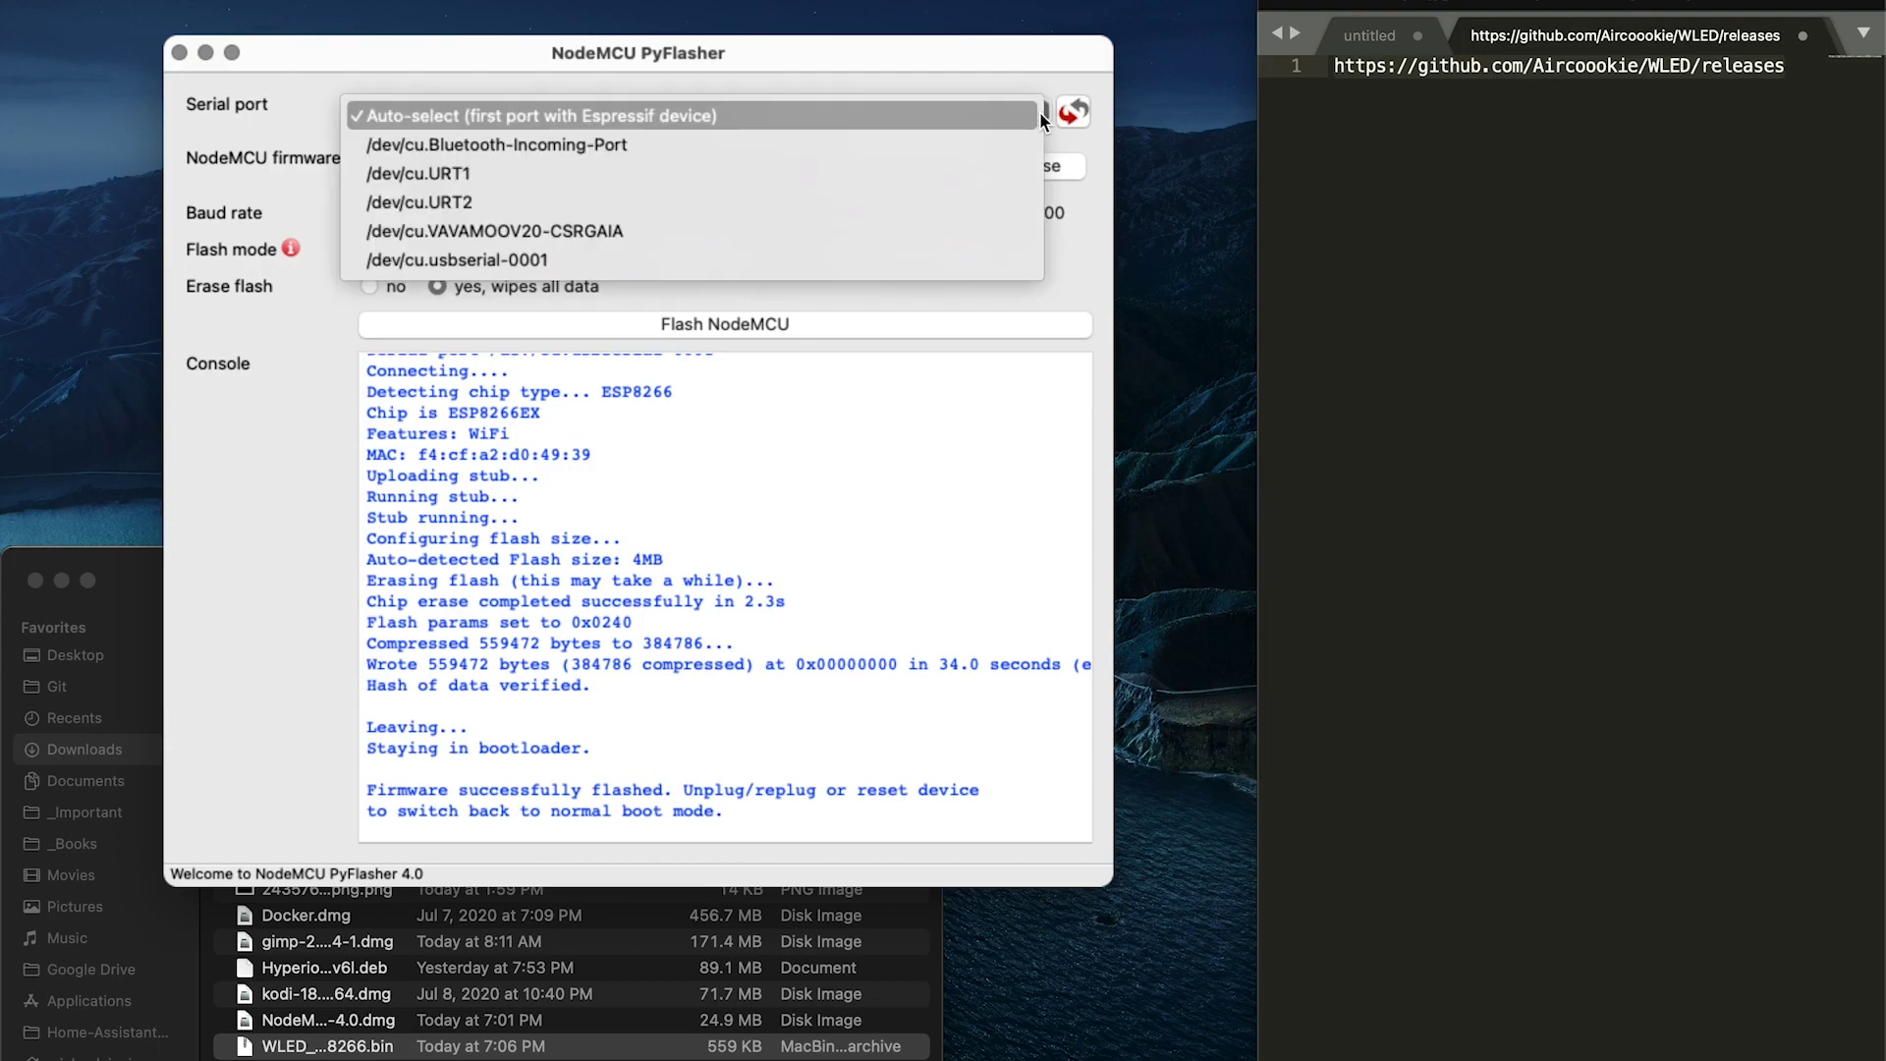
left_click(1039, 110)
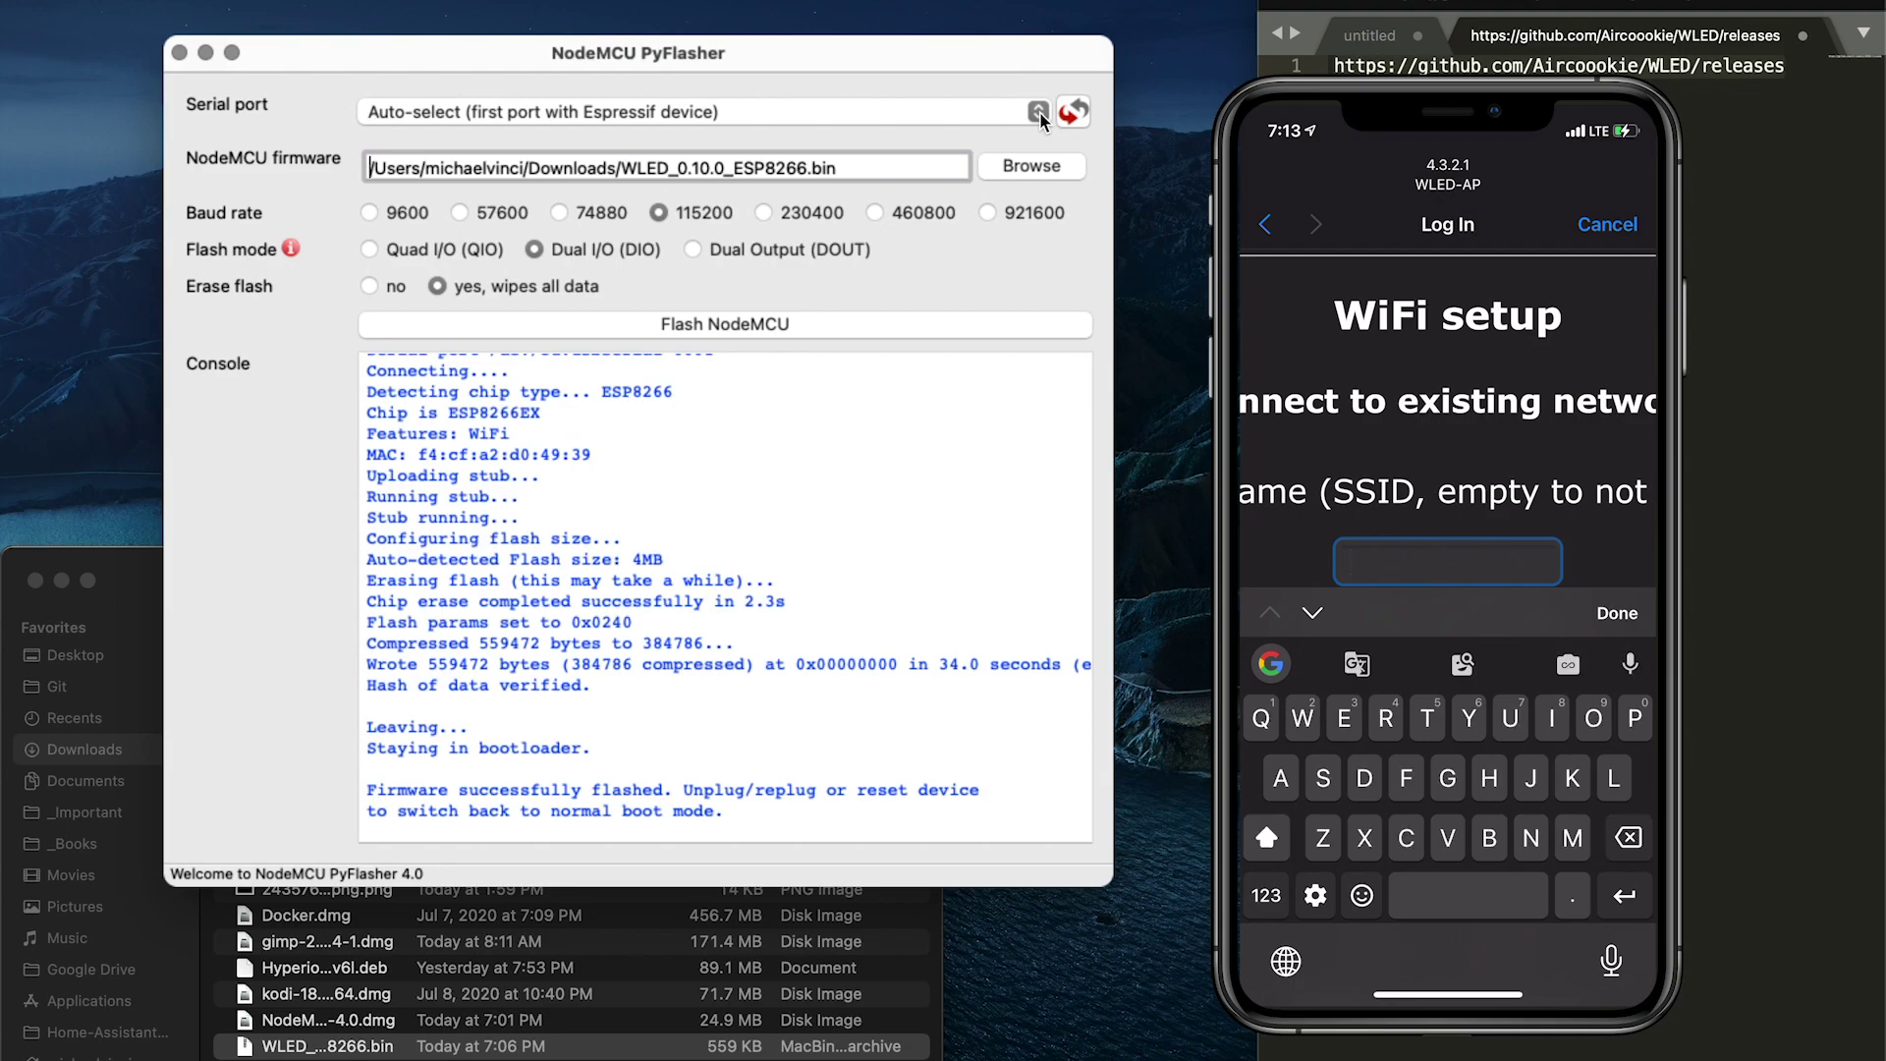
Enter amplifi_22 as the network name and type the Wi-Fi password
type("ampli")
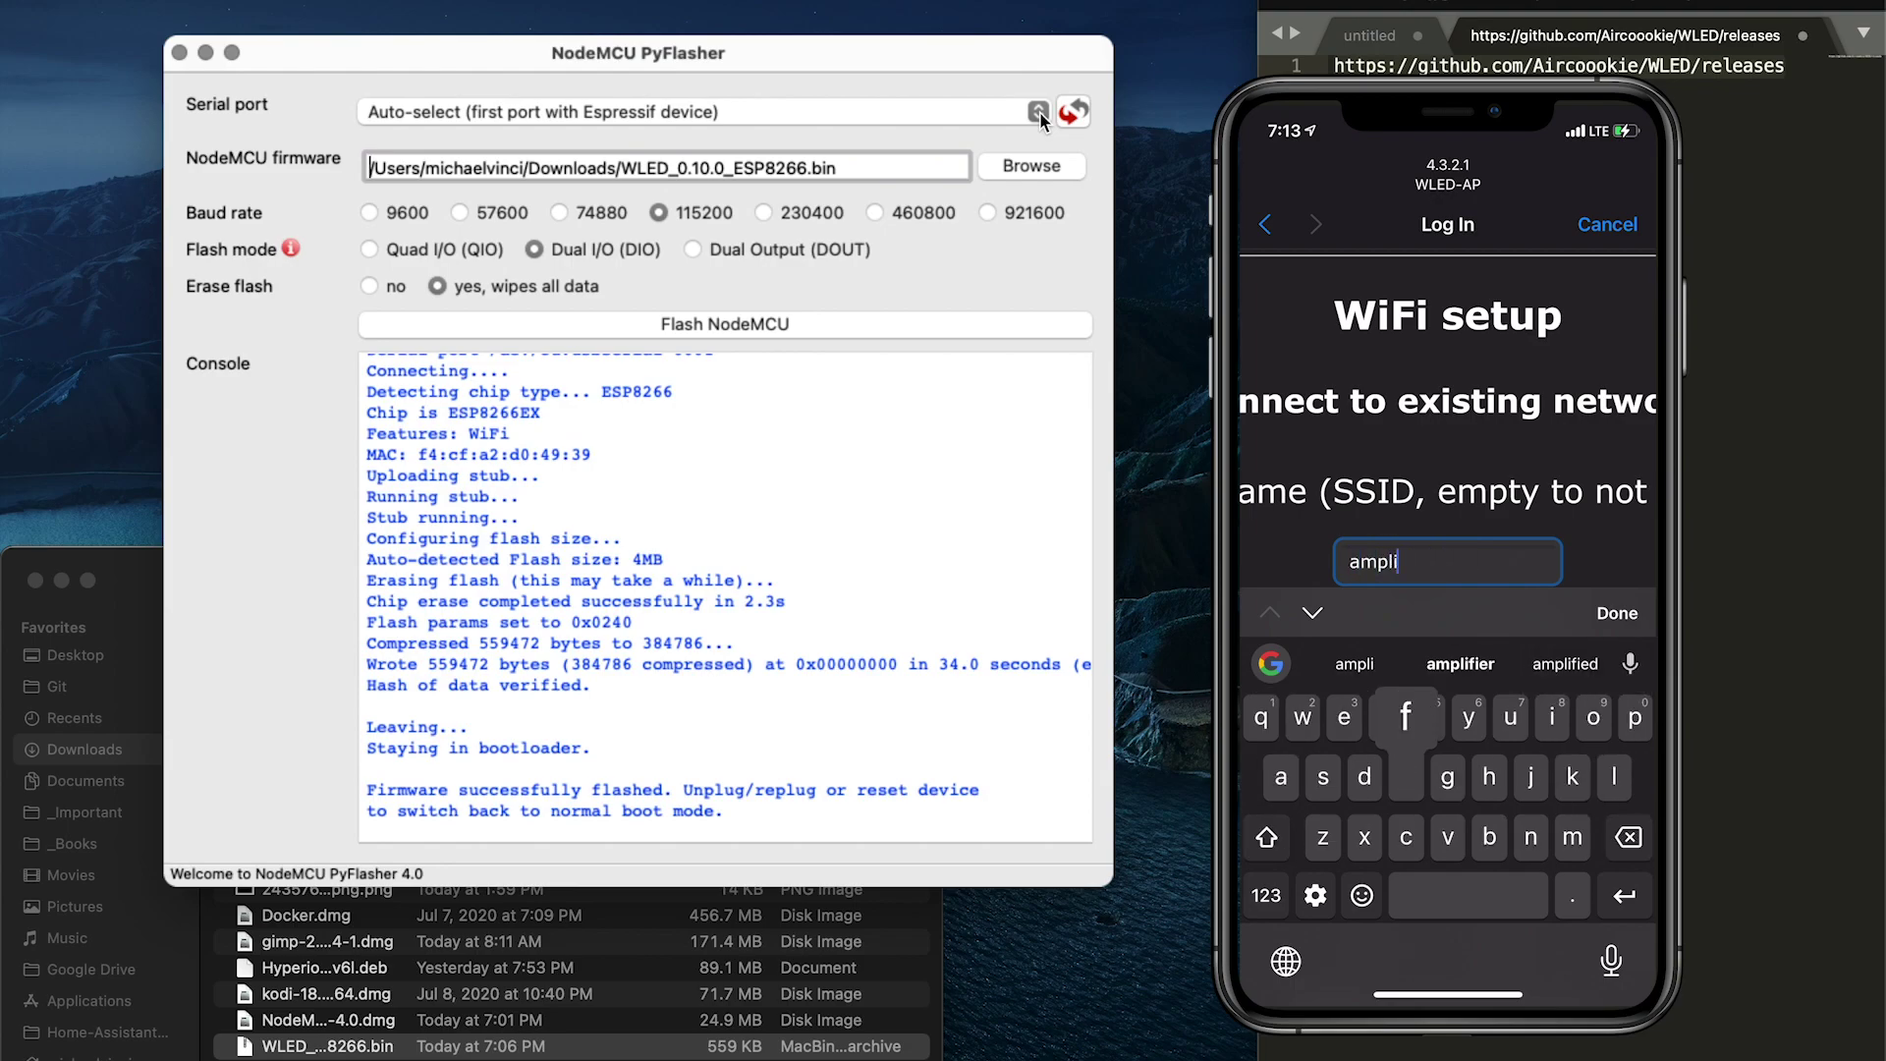
type("fi_22")
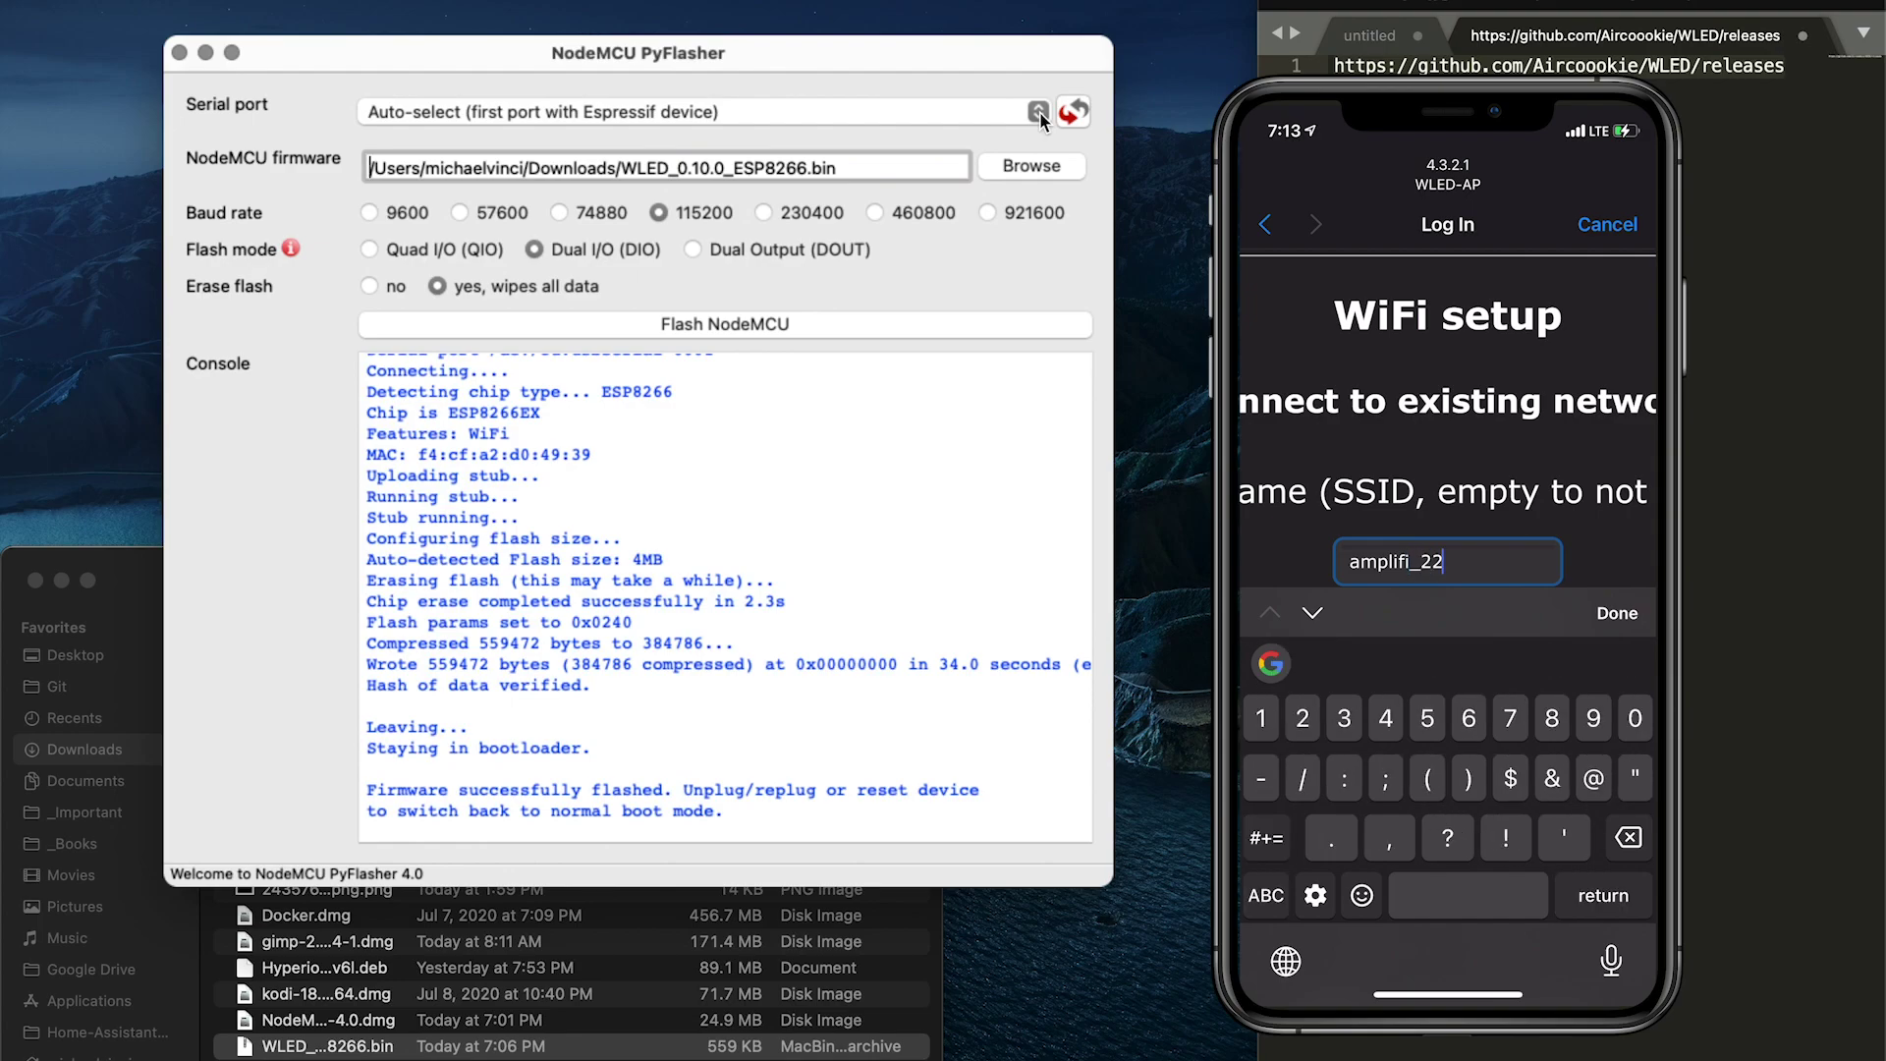
key("Tab")
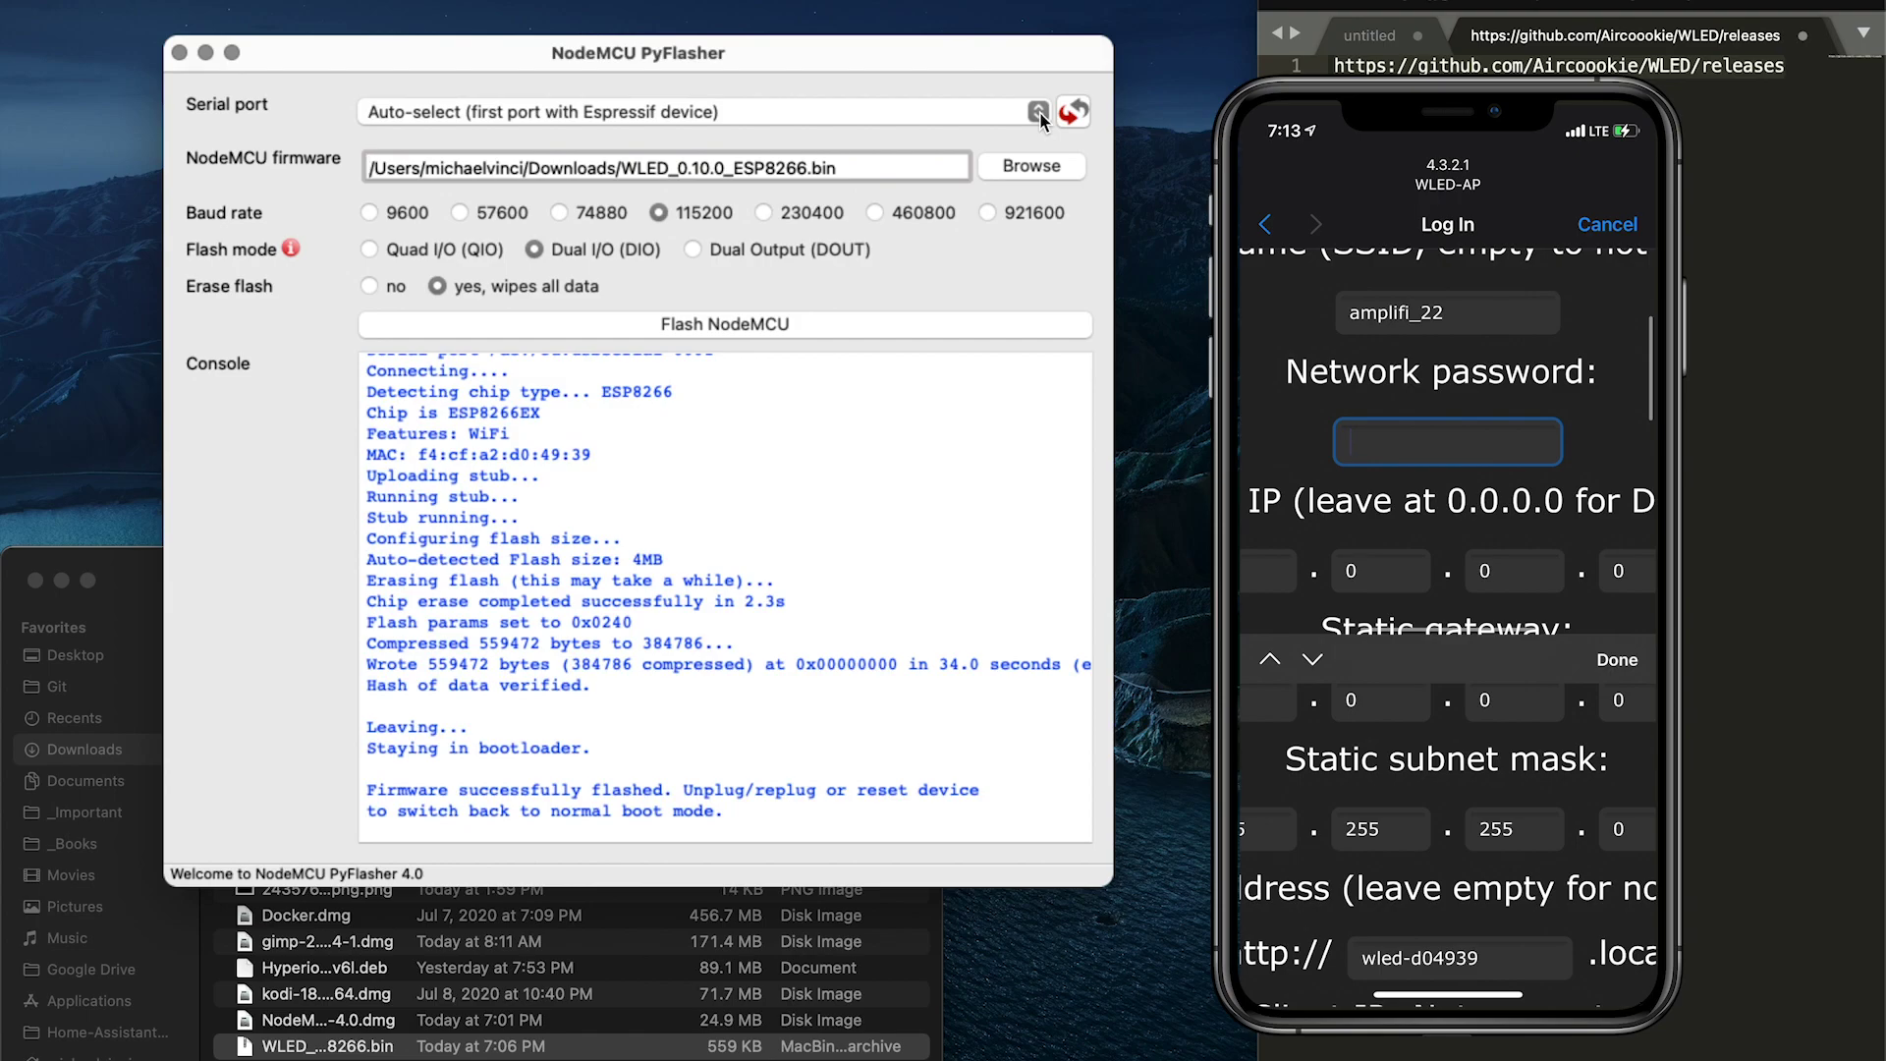
type("•••••")
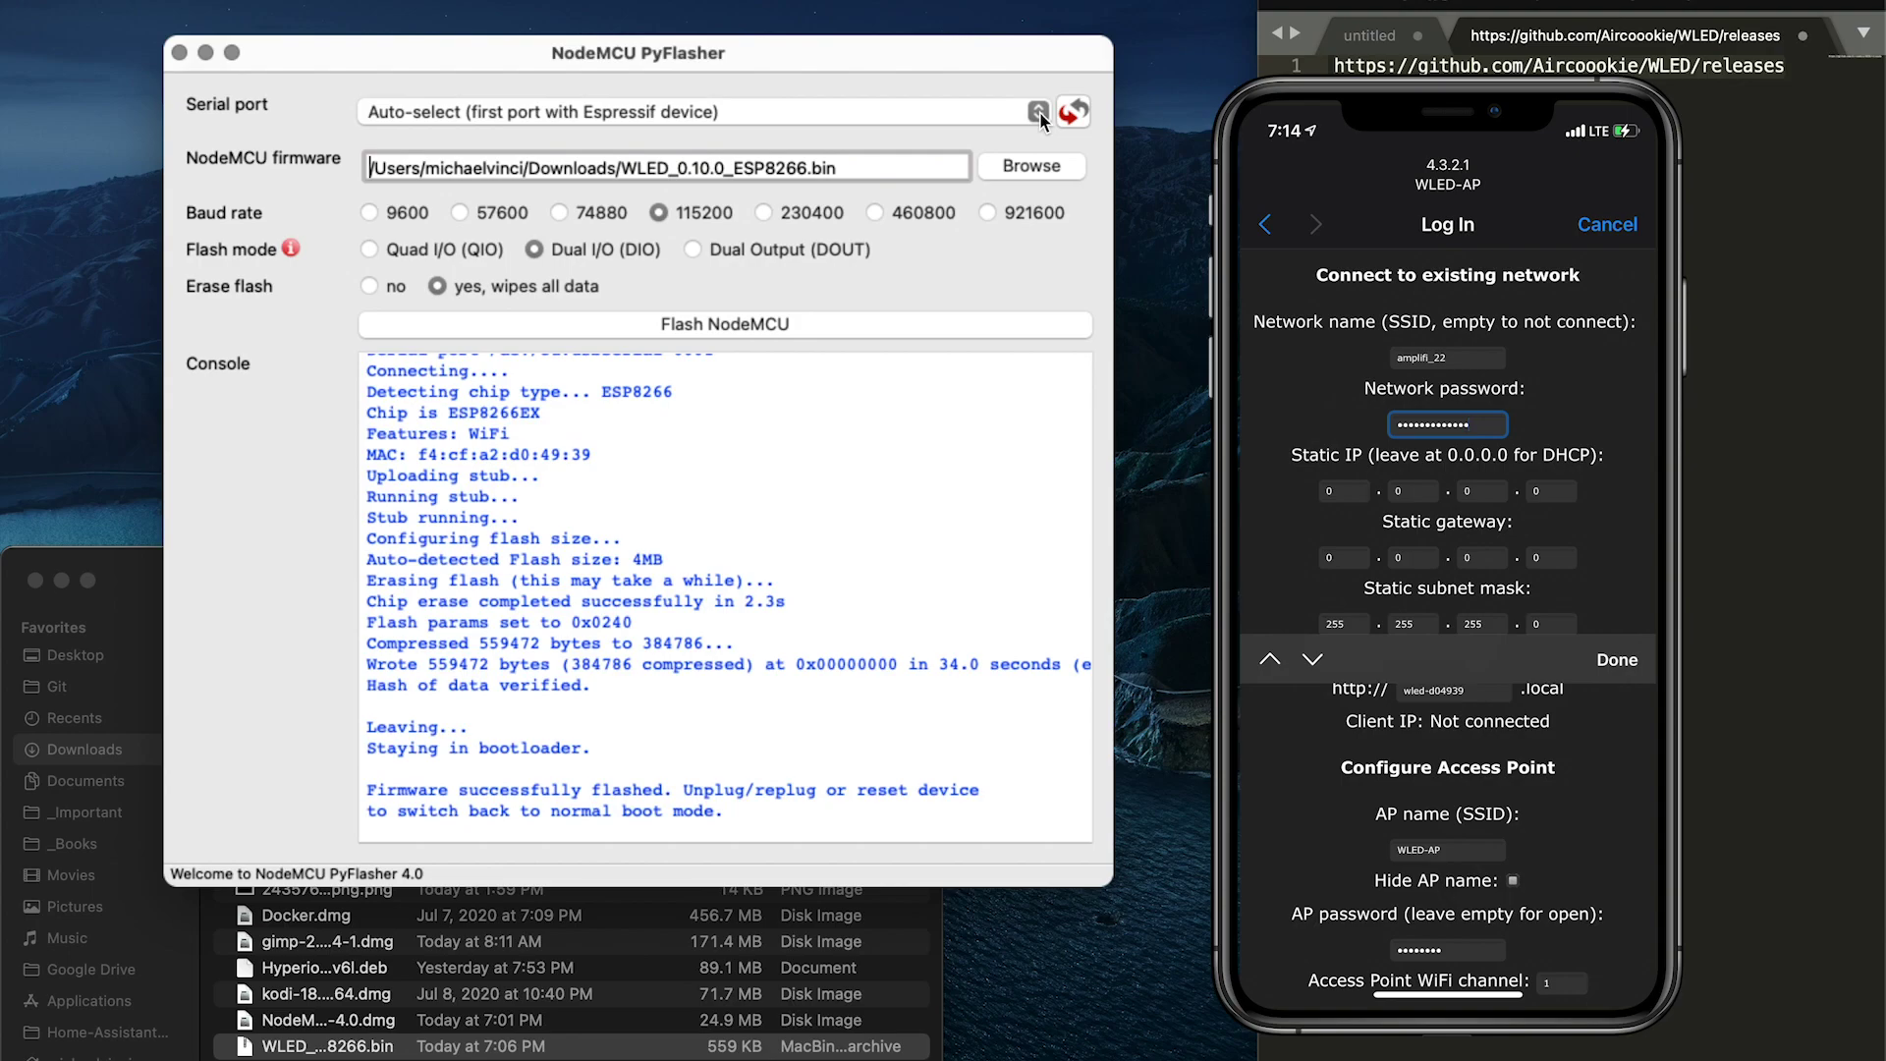
Enter 192 and 168 in the first two Static IP boxes
key("Tab")
key("BackSpace")
type("192")
key("Tab")
key("BackSpace")
type("168")
Enter 50 and 46 in the last two Static IP boxes and review the form
key("Tab")
key("BackSpace")
type("50")
key("Tab")
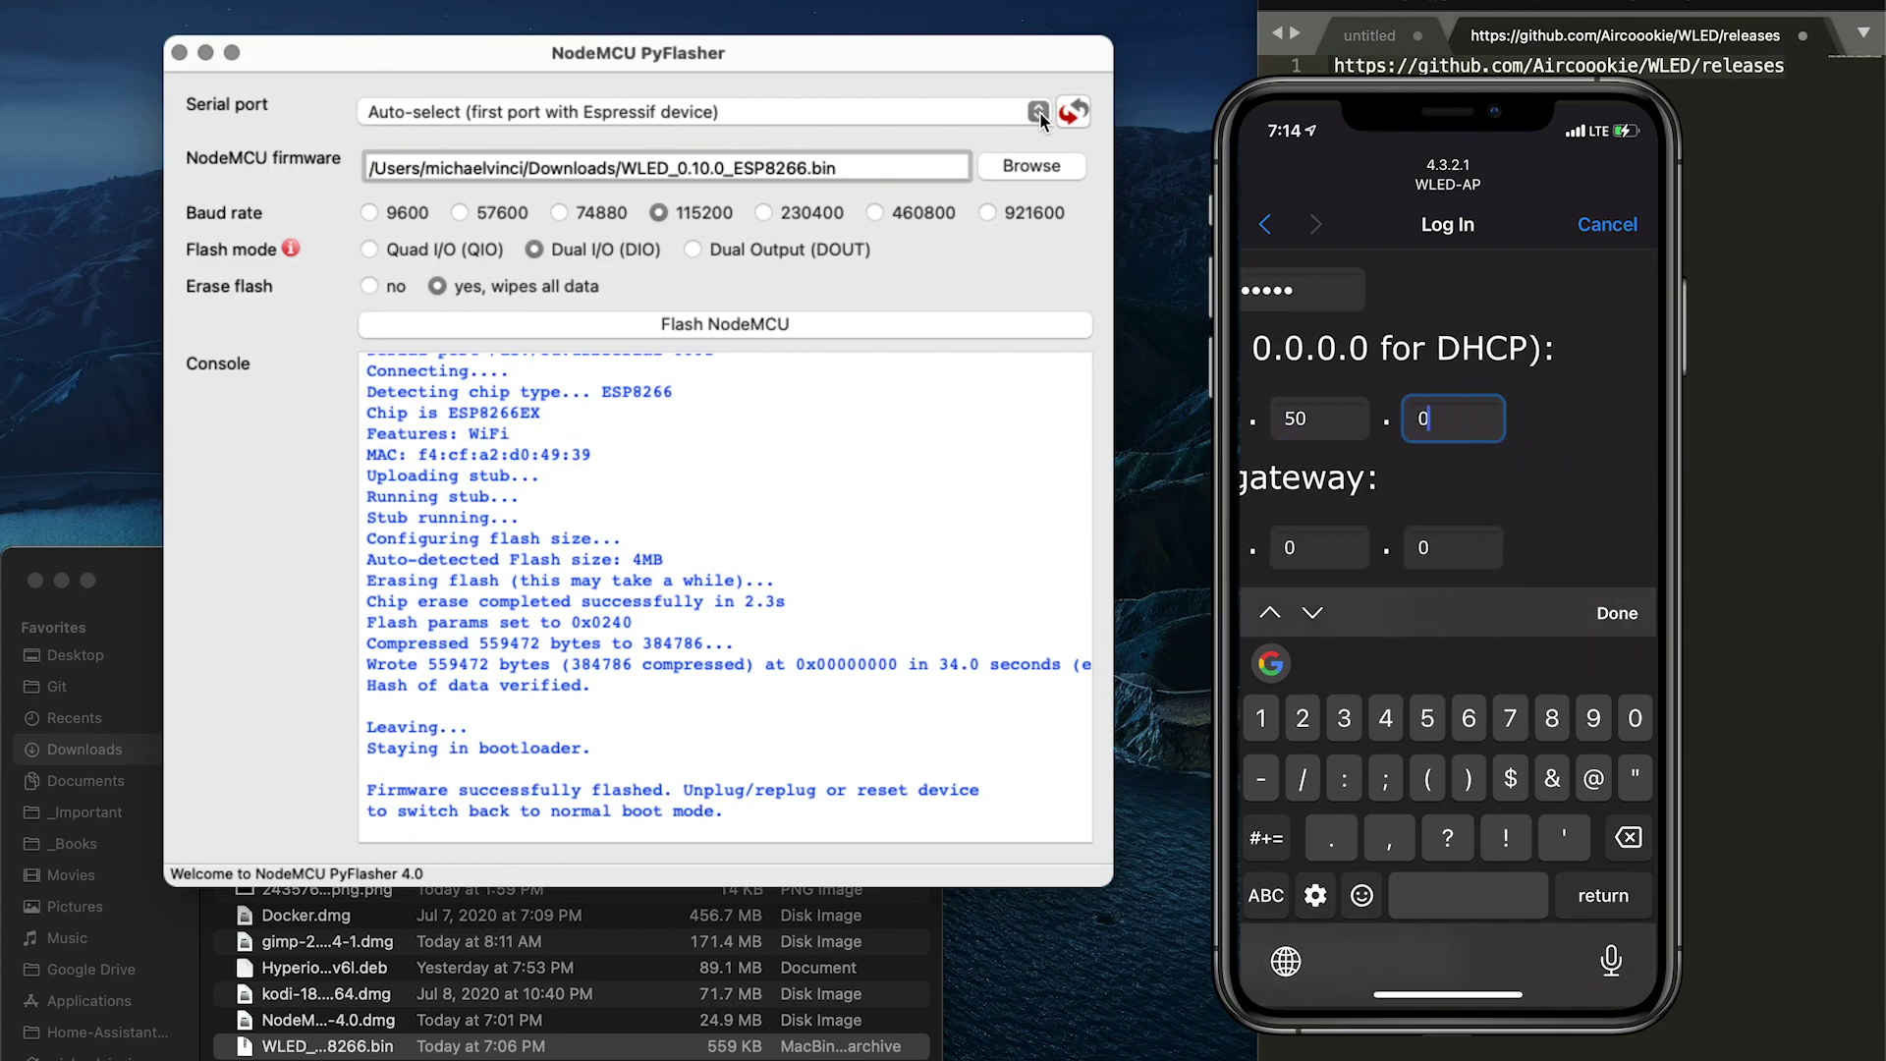
key("BackSpace")
type("46")
key("Return")
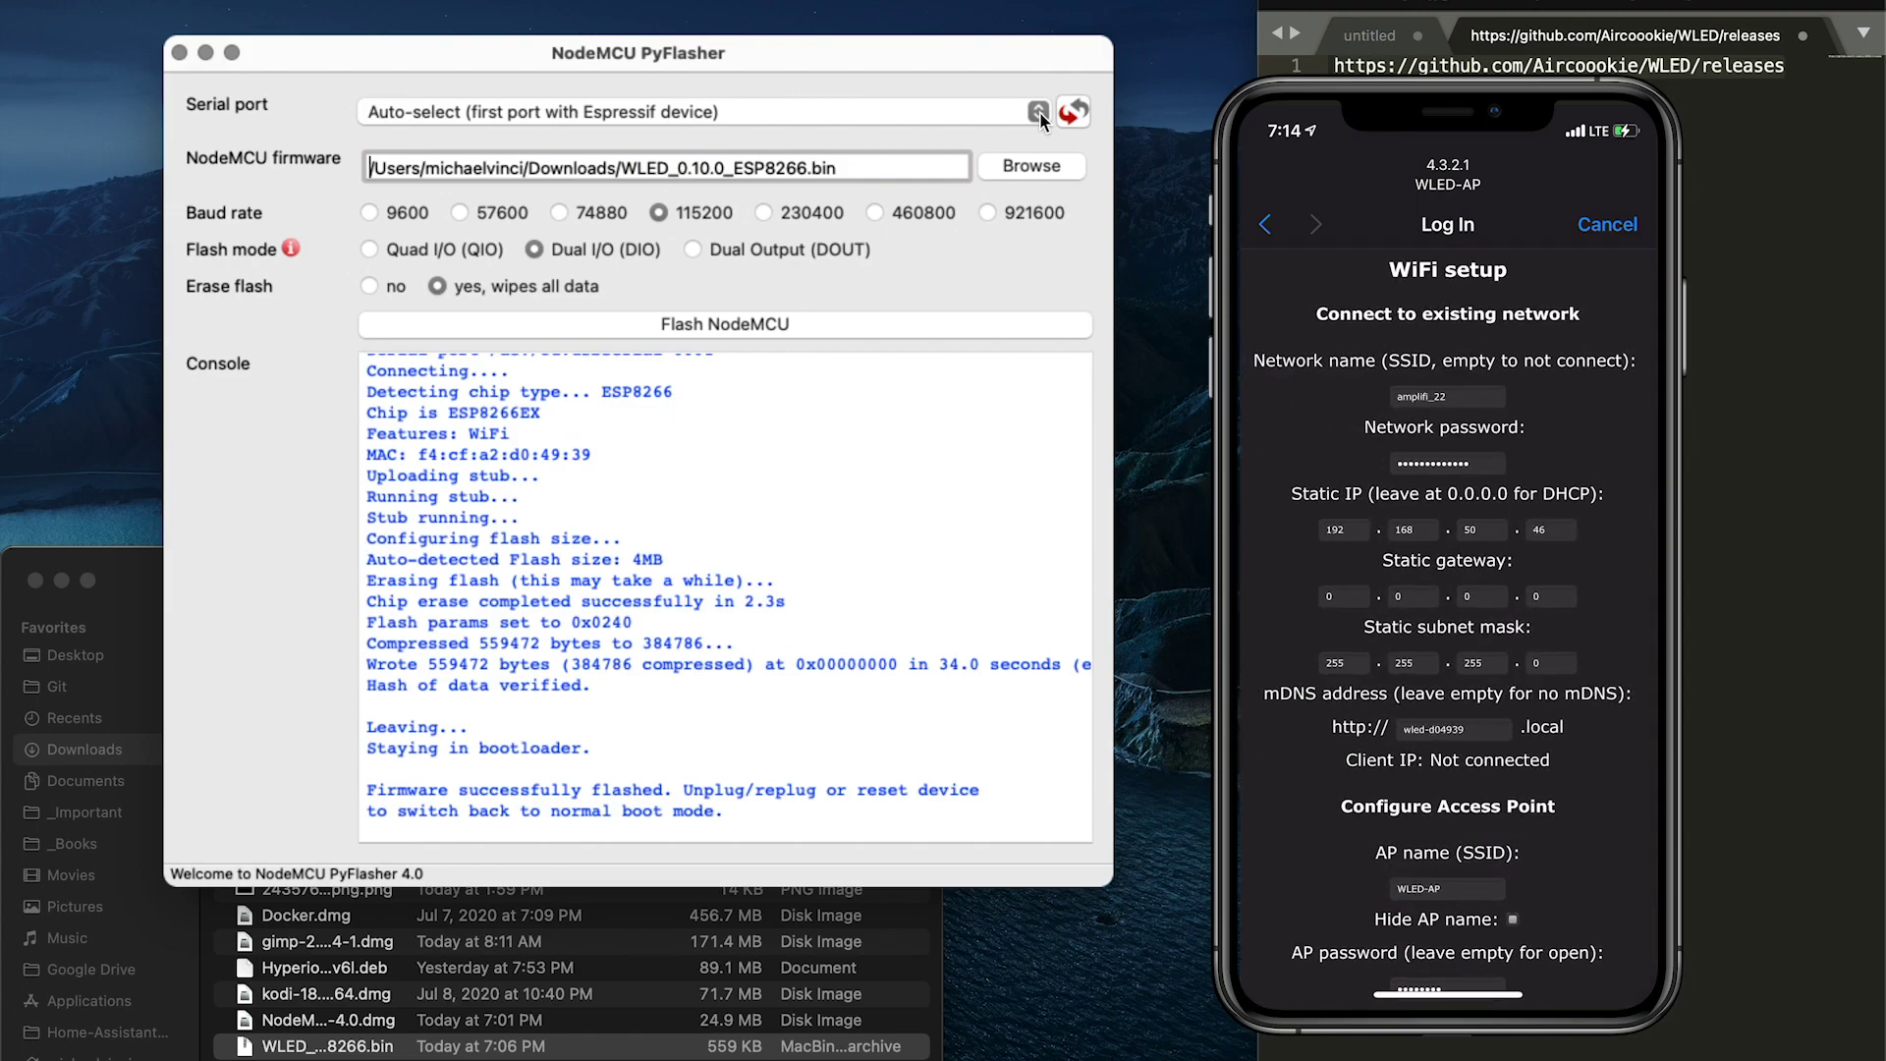
scroll(1448, 628, "down", 3)
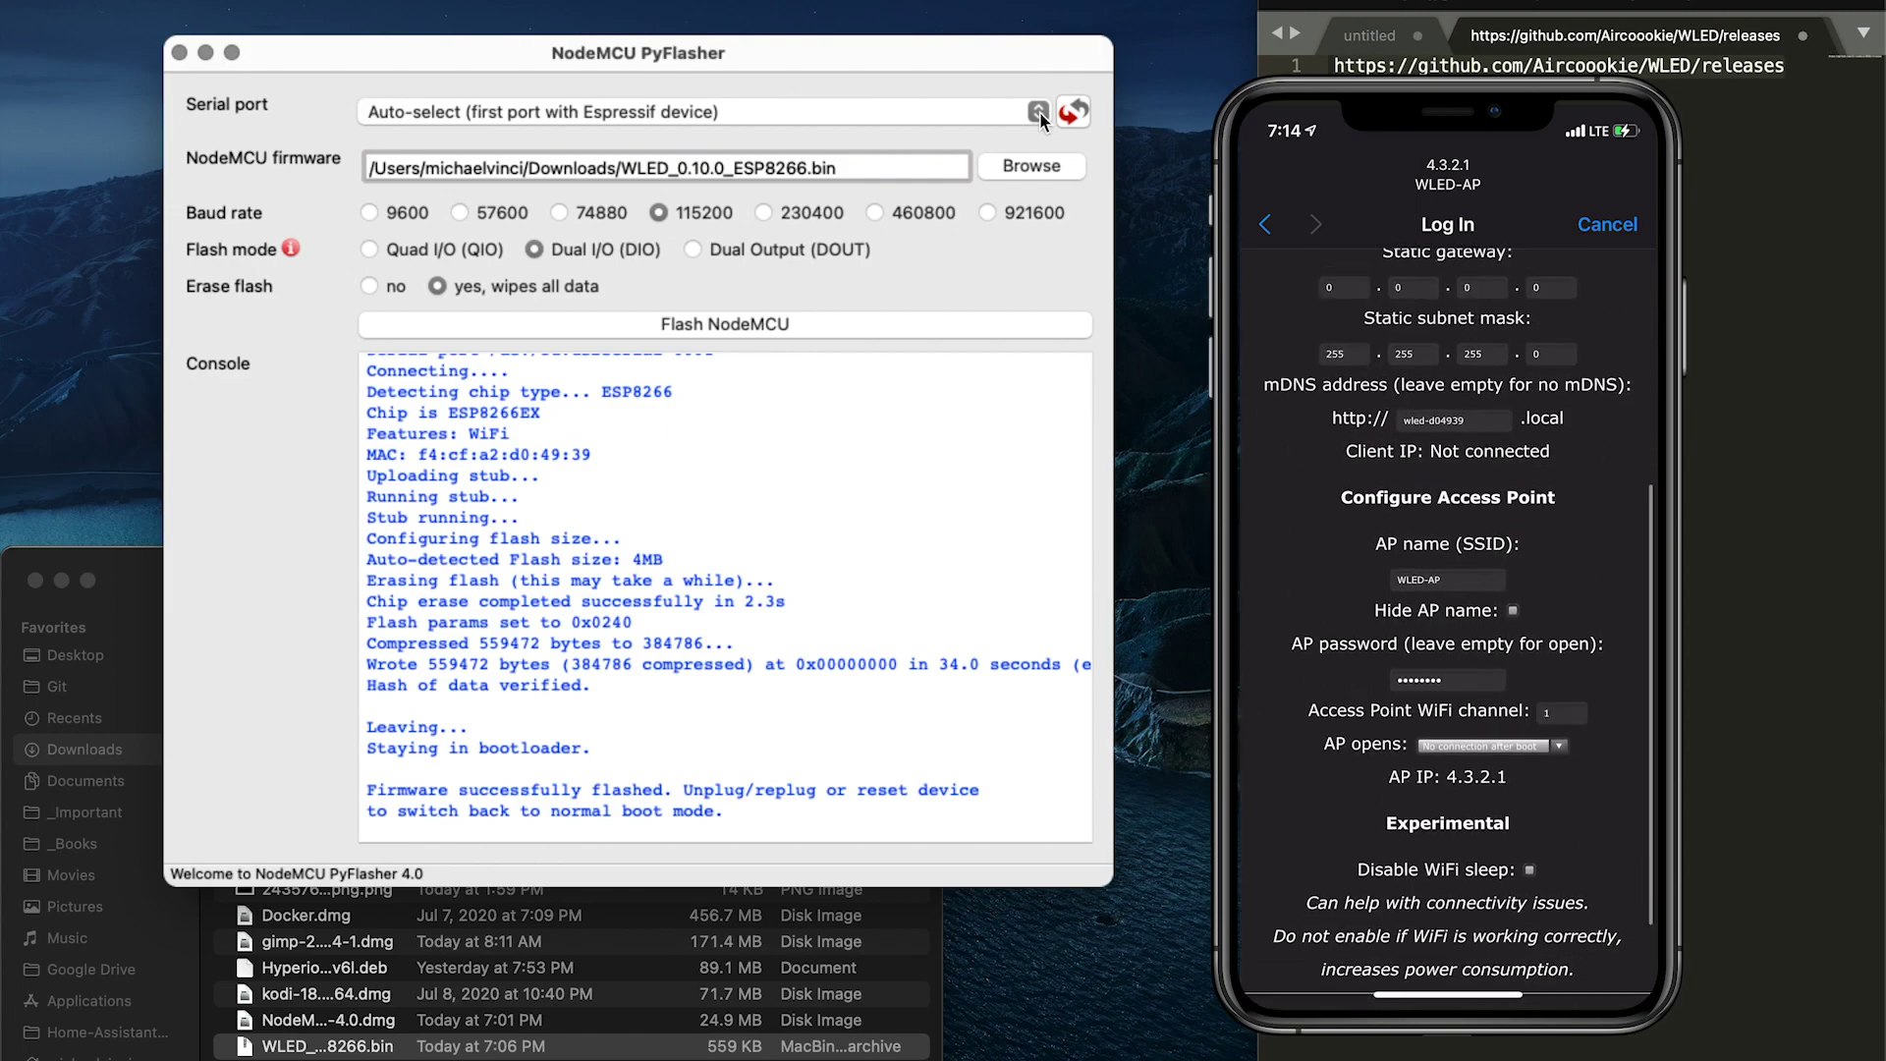
scroll(1448, 629, "up", 1)
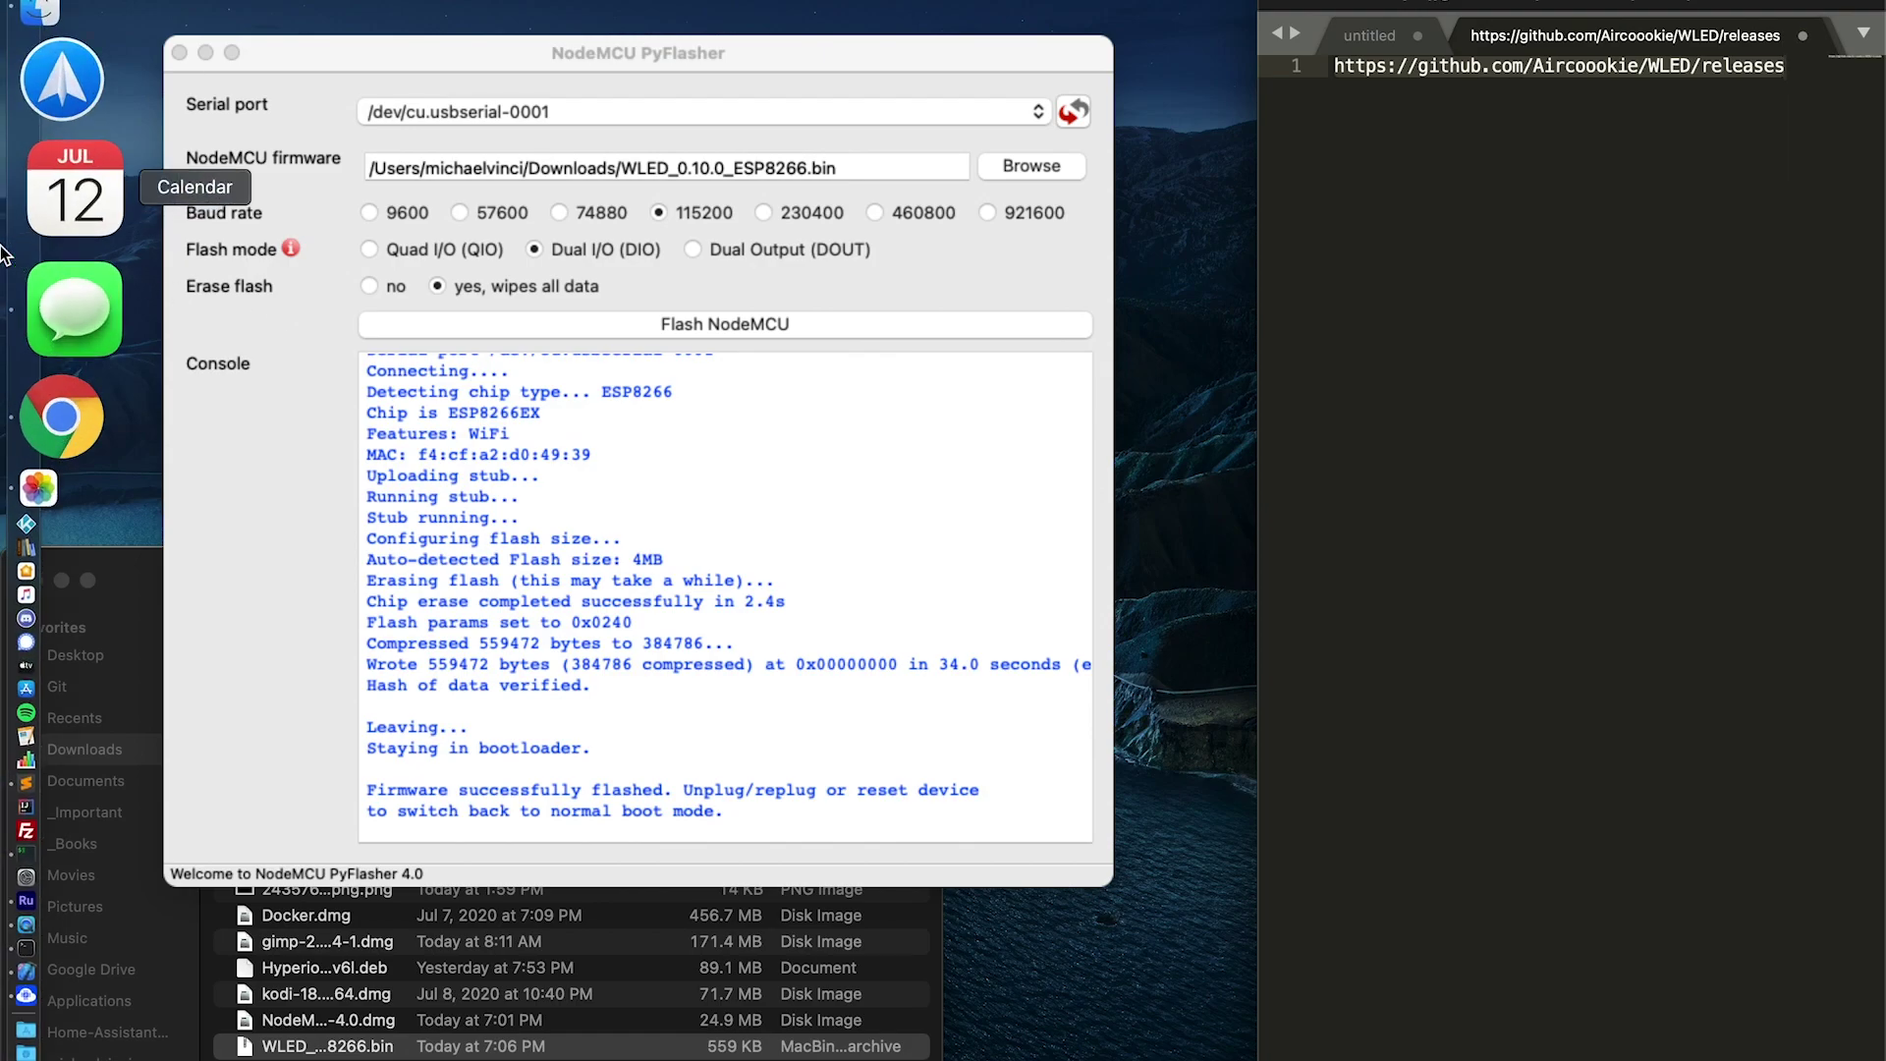
Open 192.168.50.46 in a new Chrome window to load the WLED interface
right_click(26, 283)
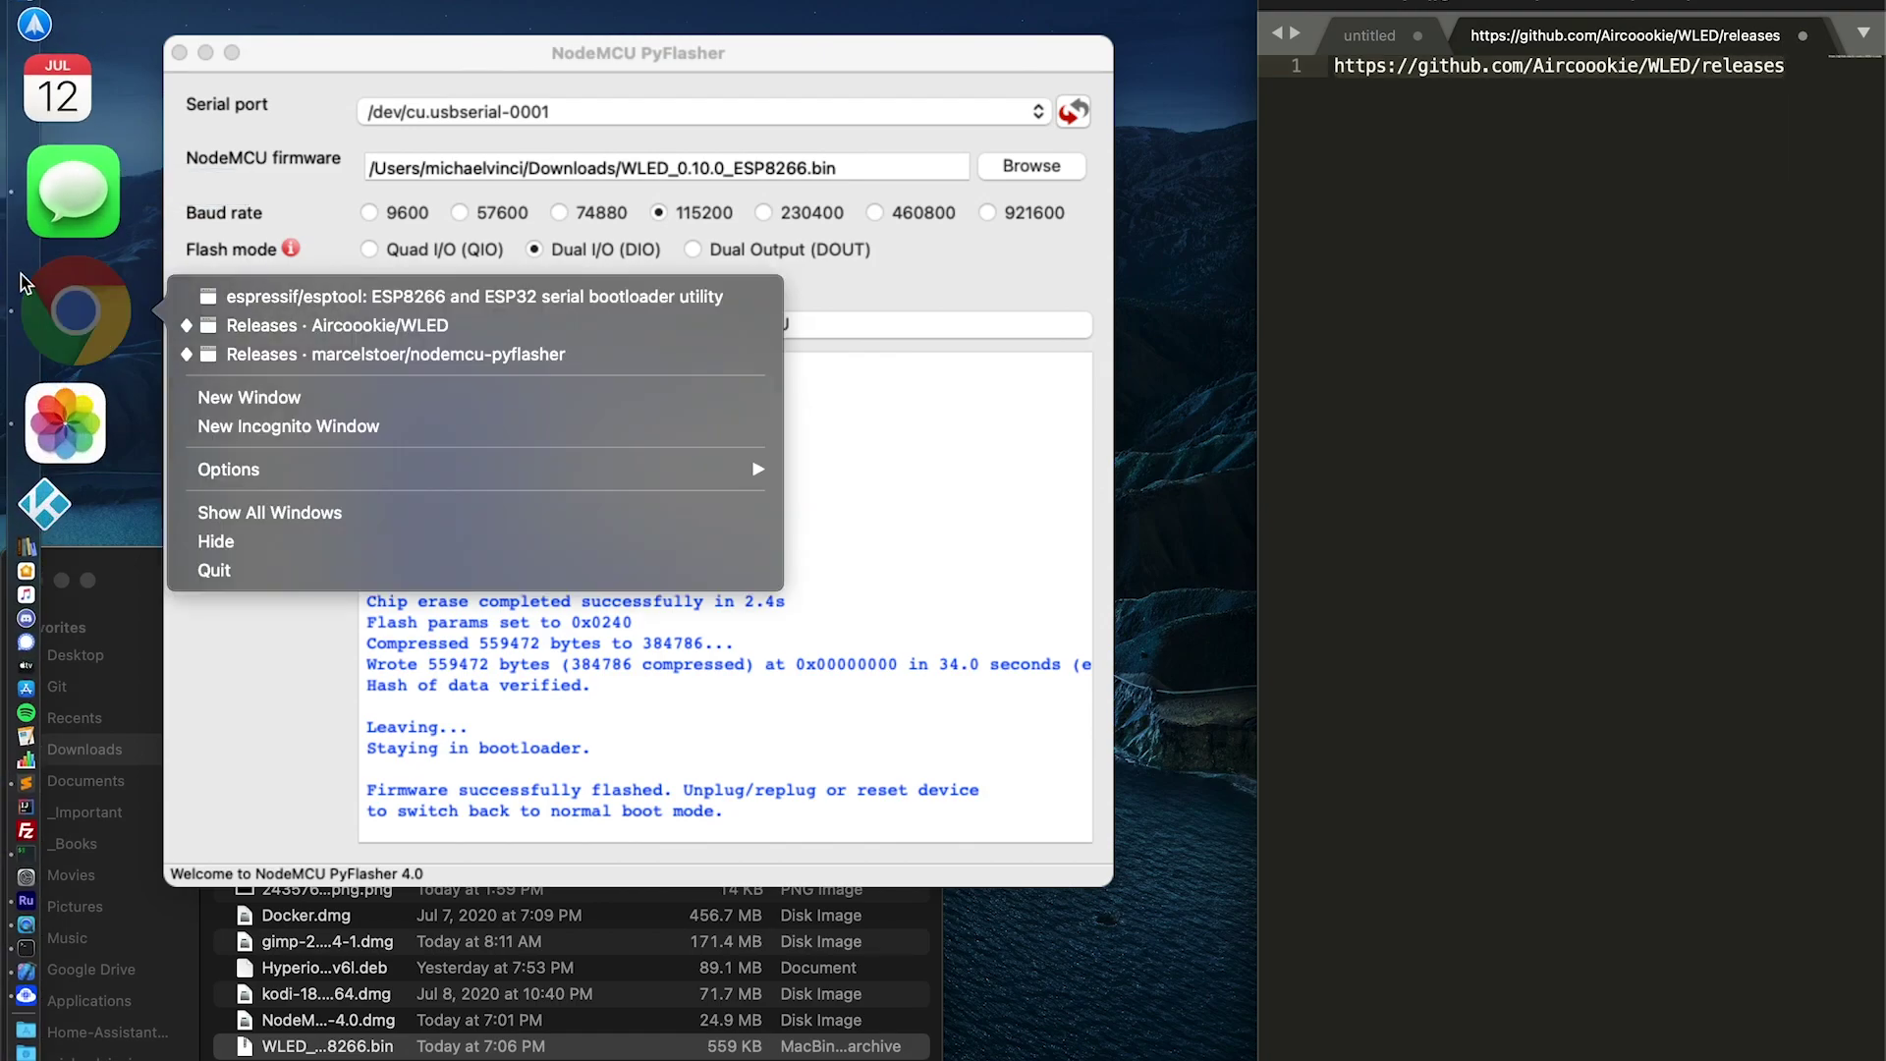
left_click(293, 395)
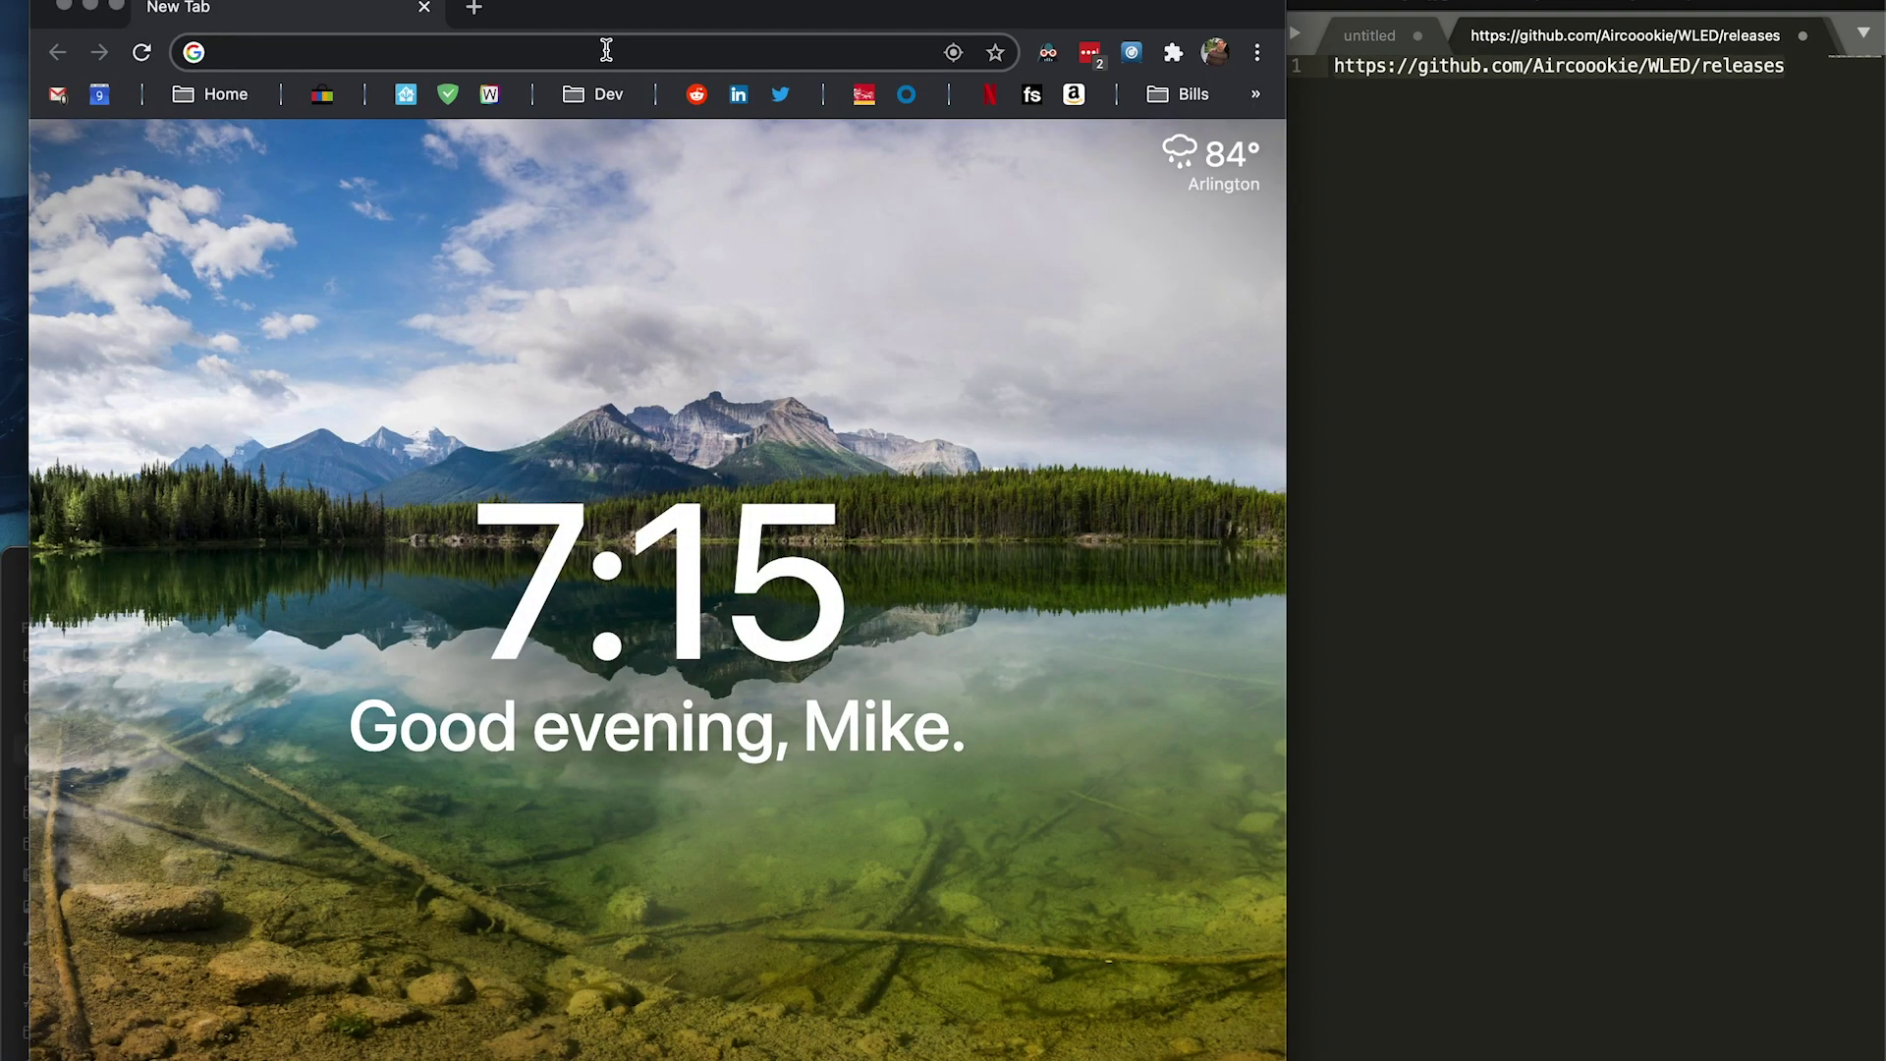
type("192.168")
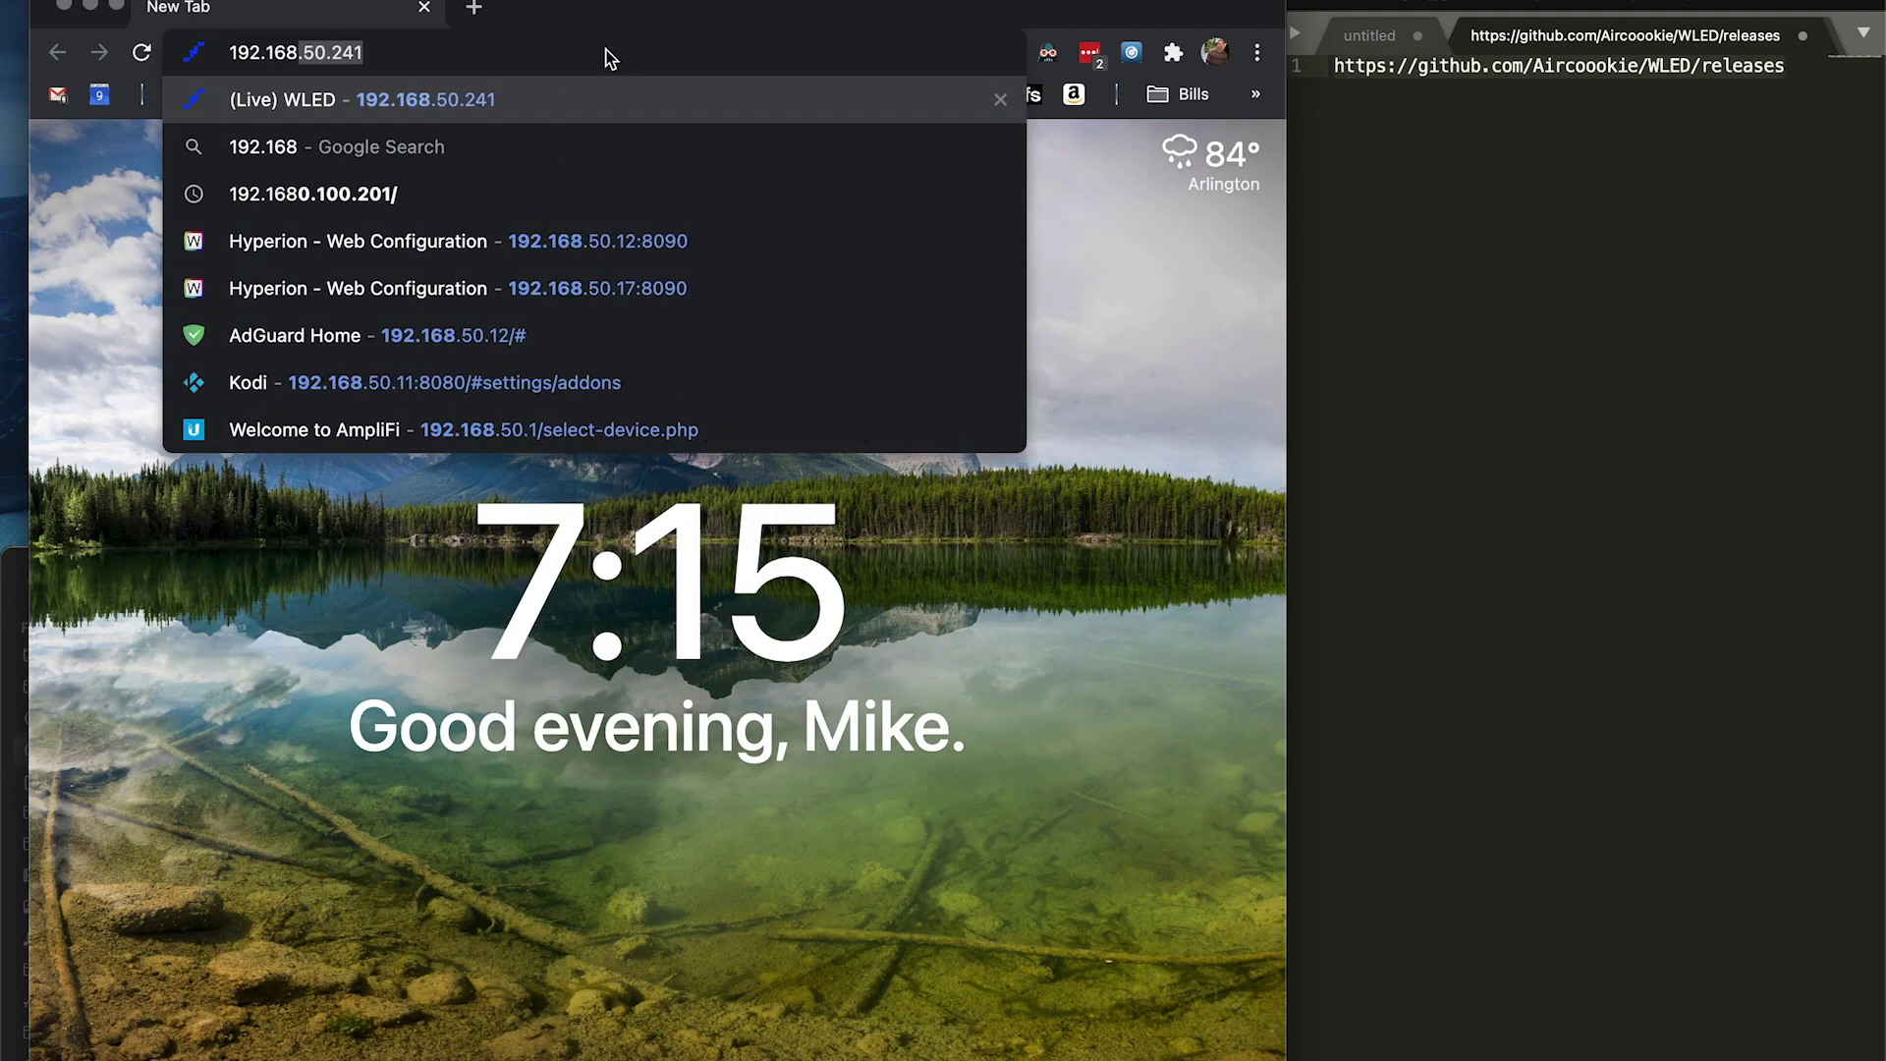
type(".50.46")
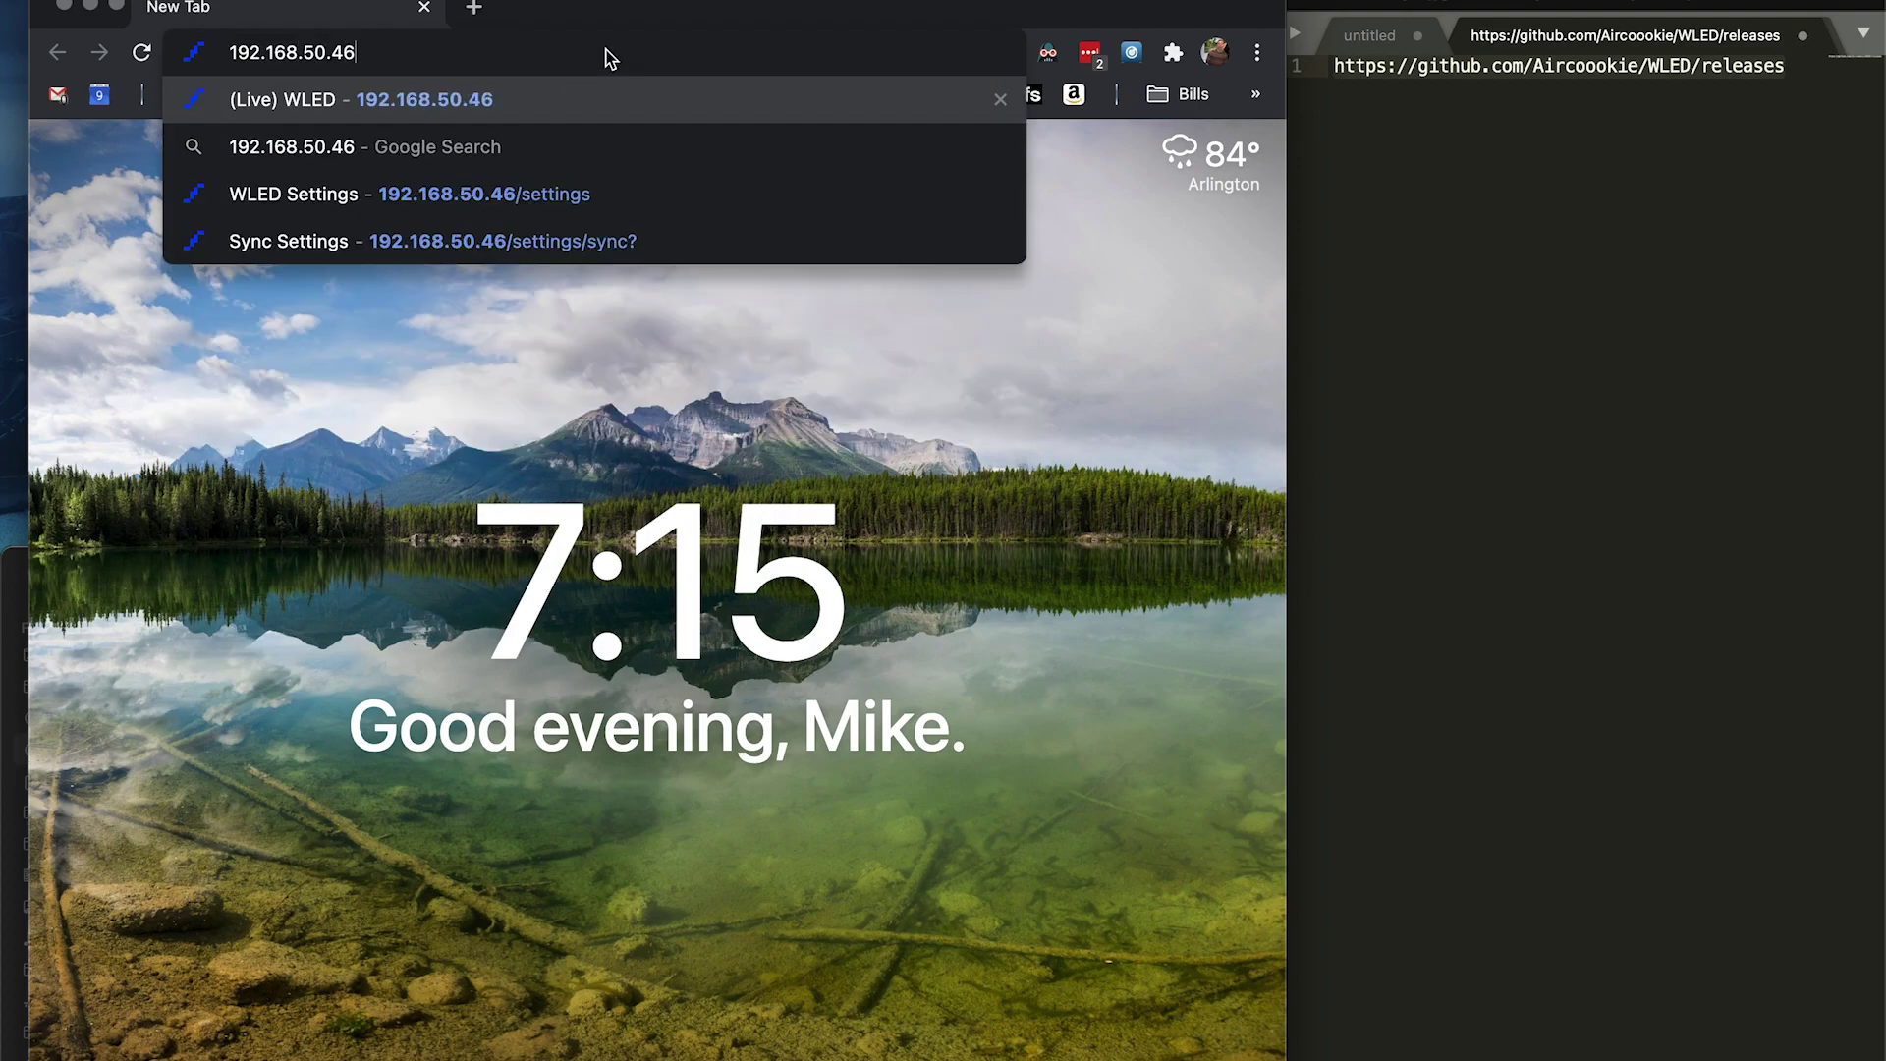
key("Return")
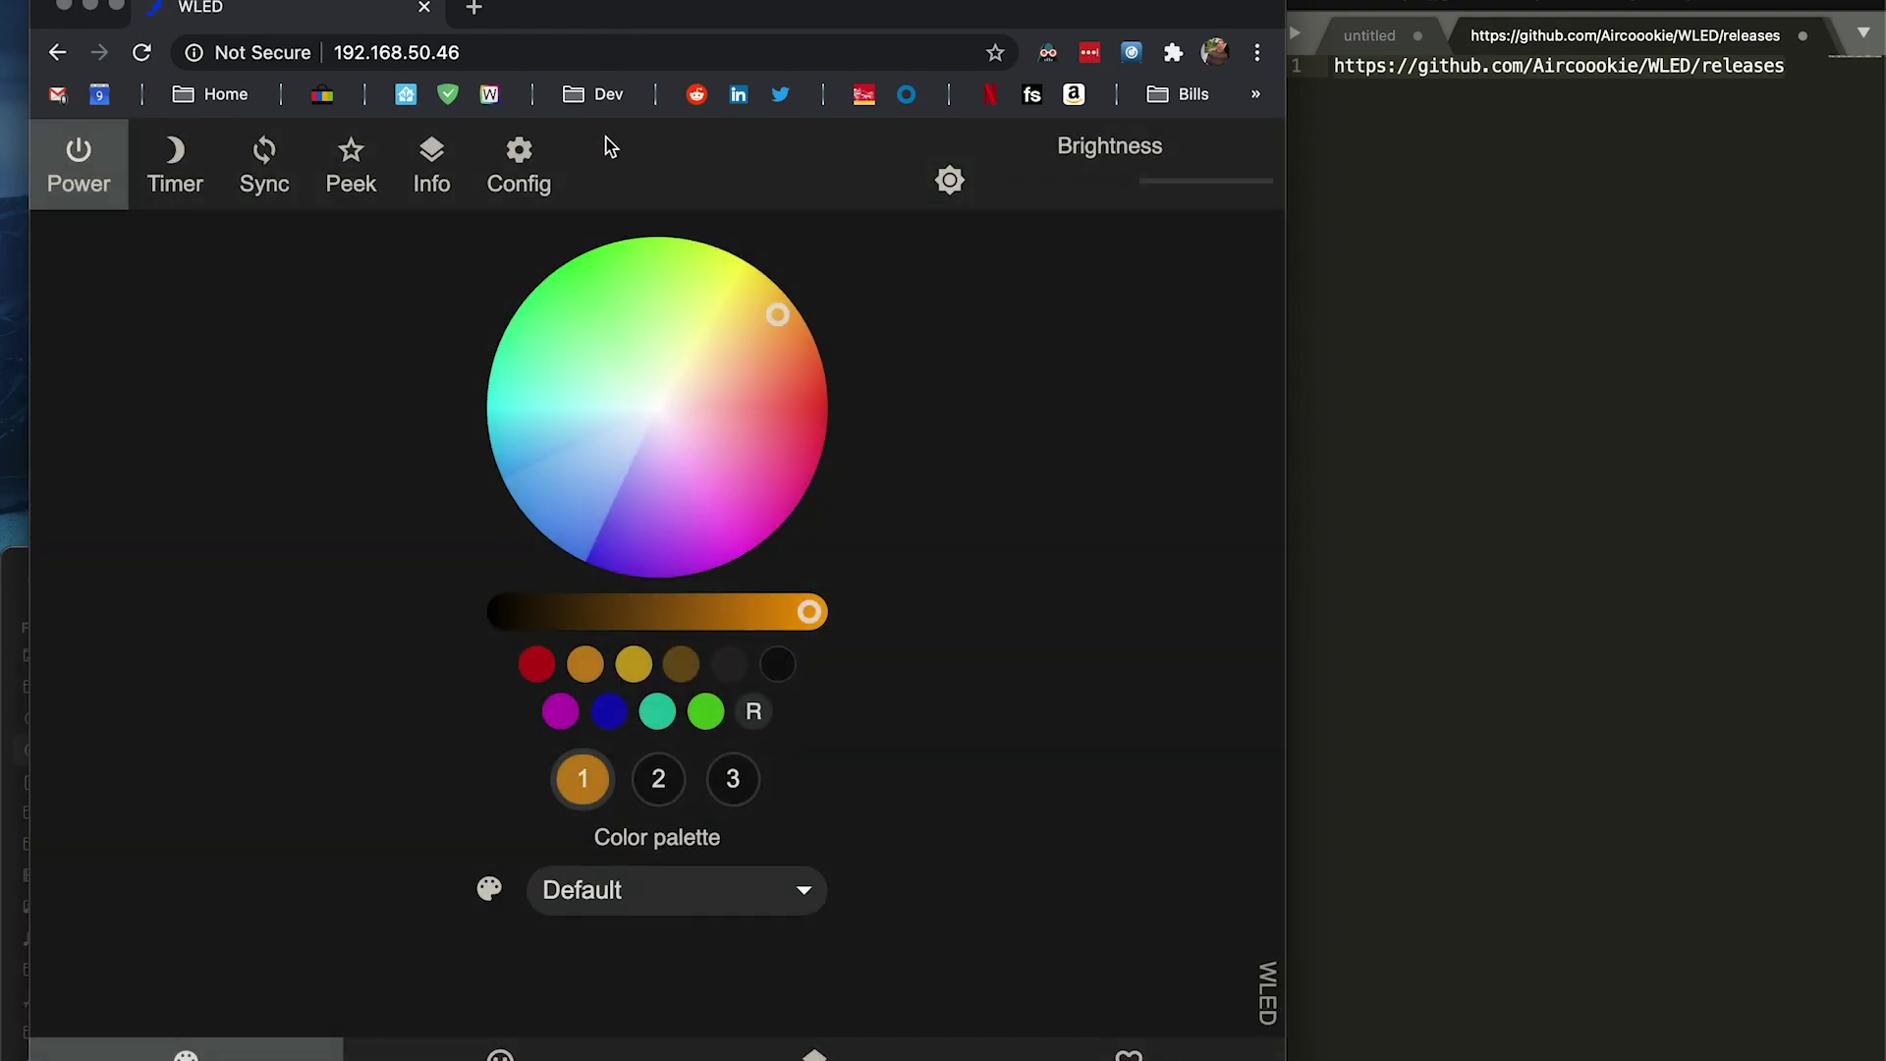
Look over WLED's LED Preferences in Config, then go back
left_click(518, 177)
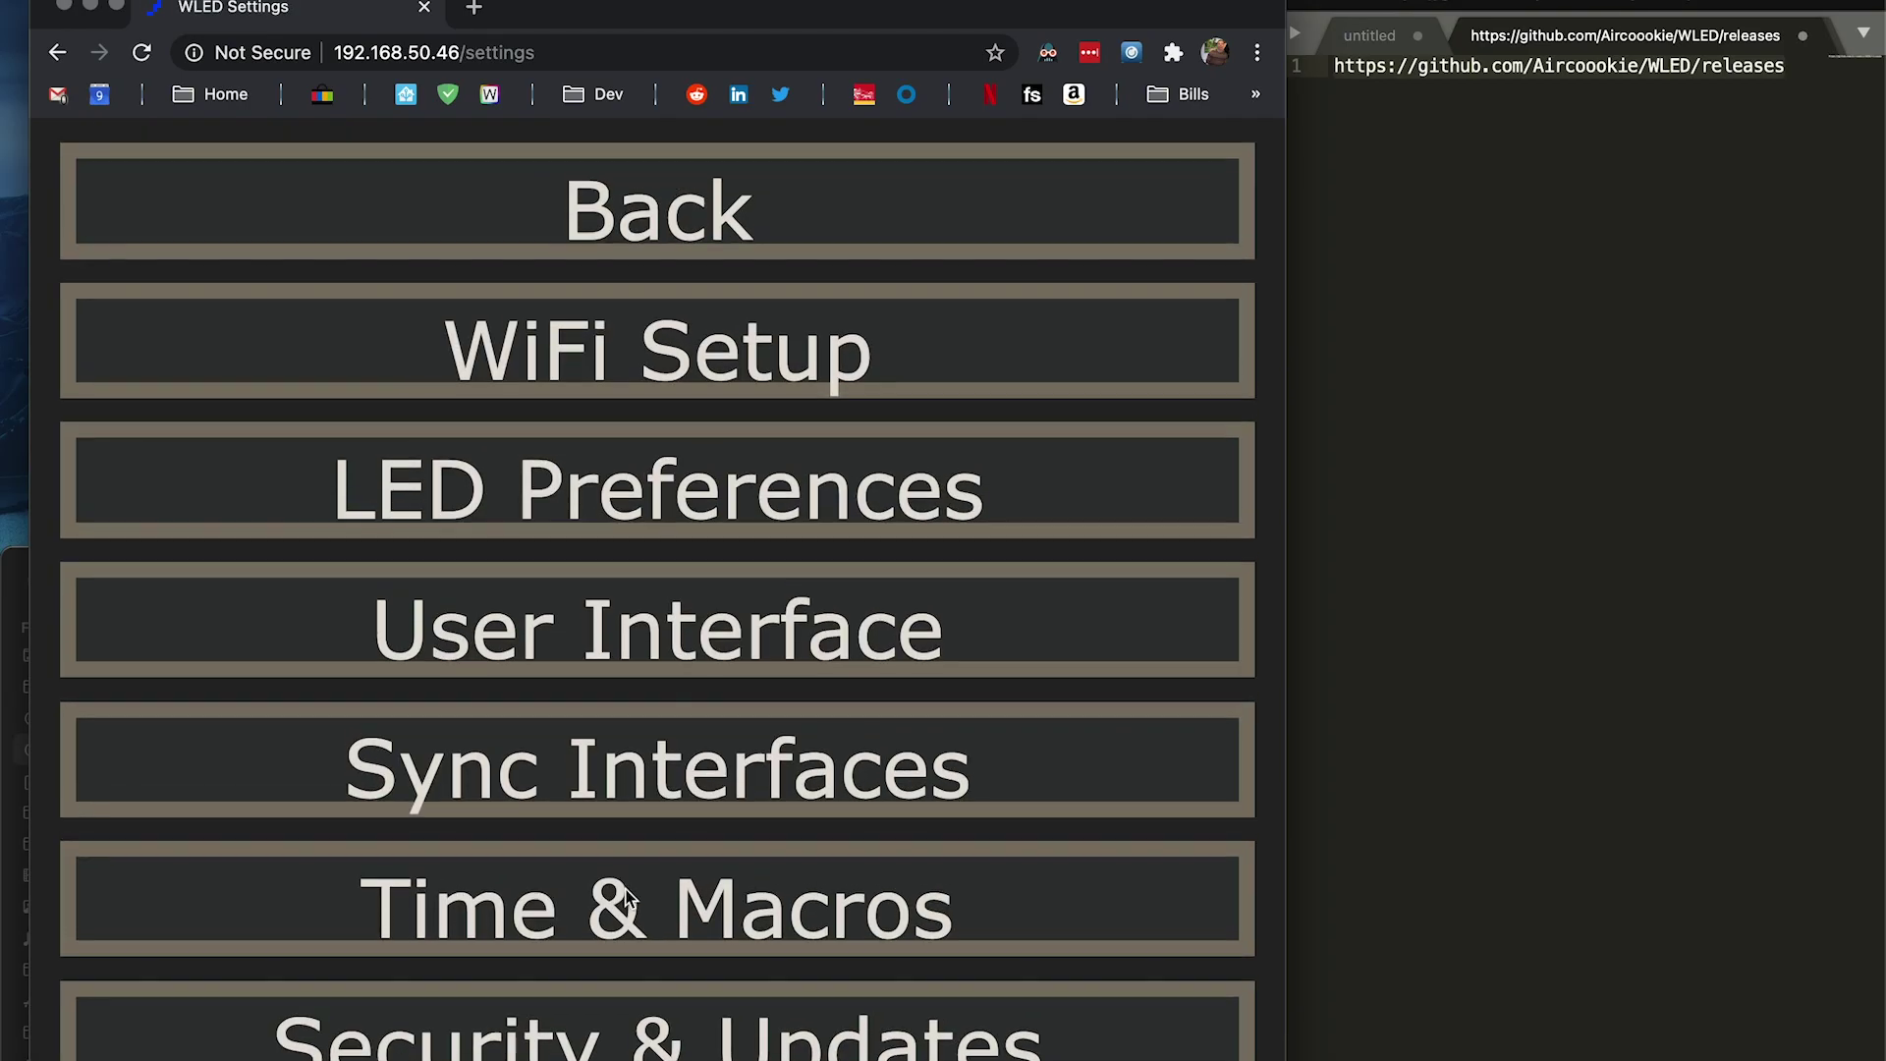
left_click(671, 504)
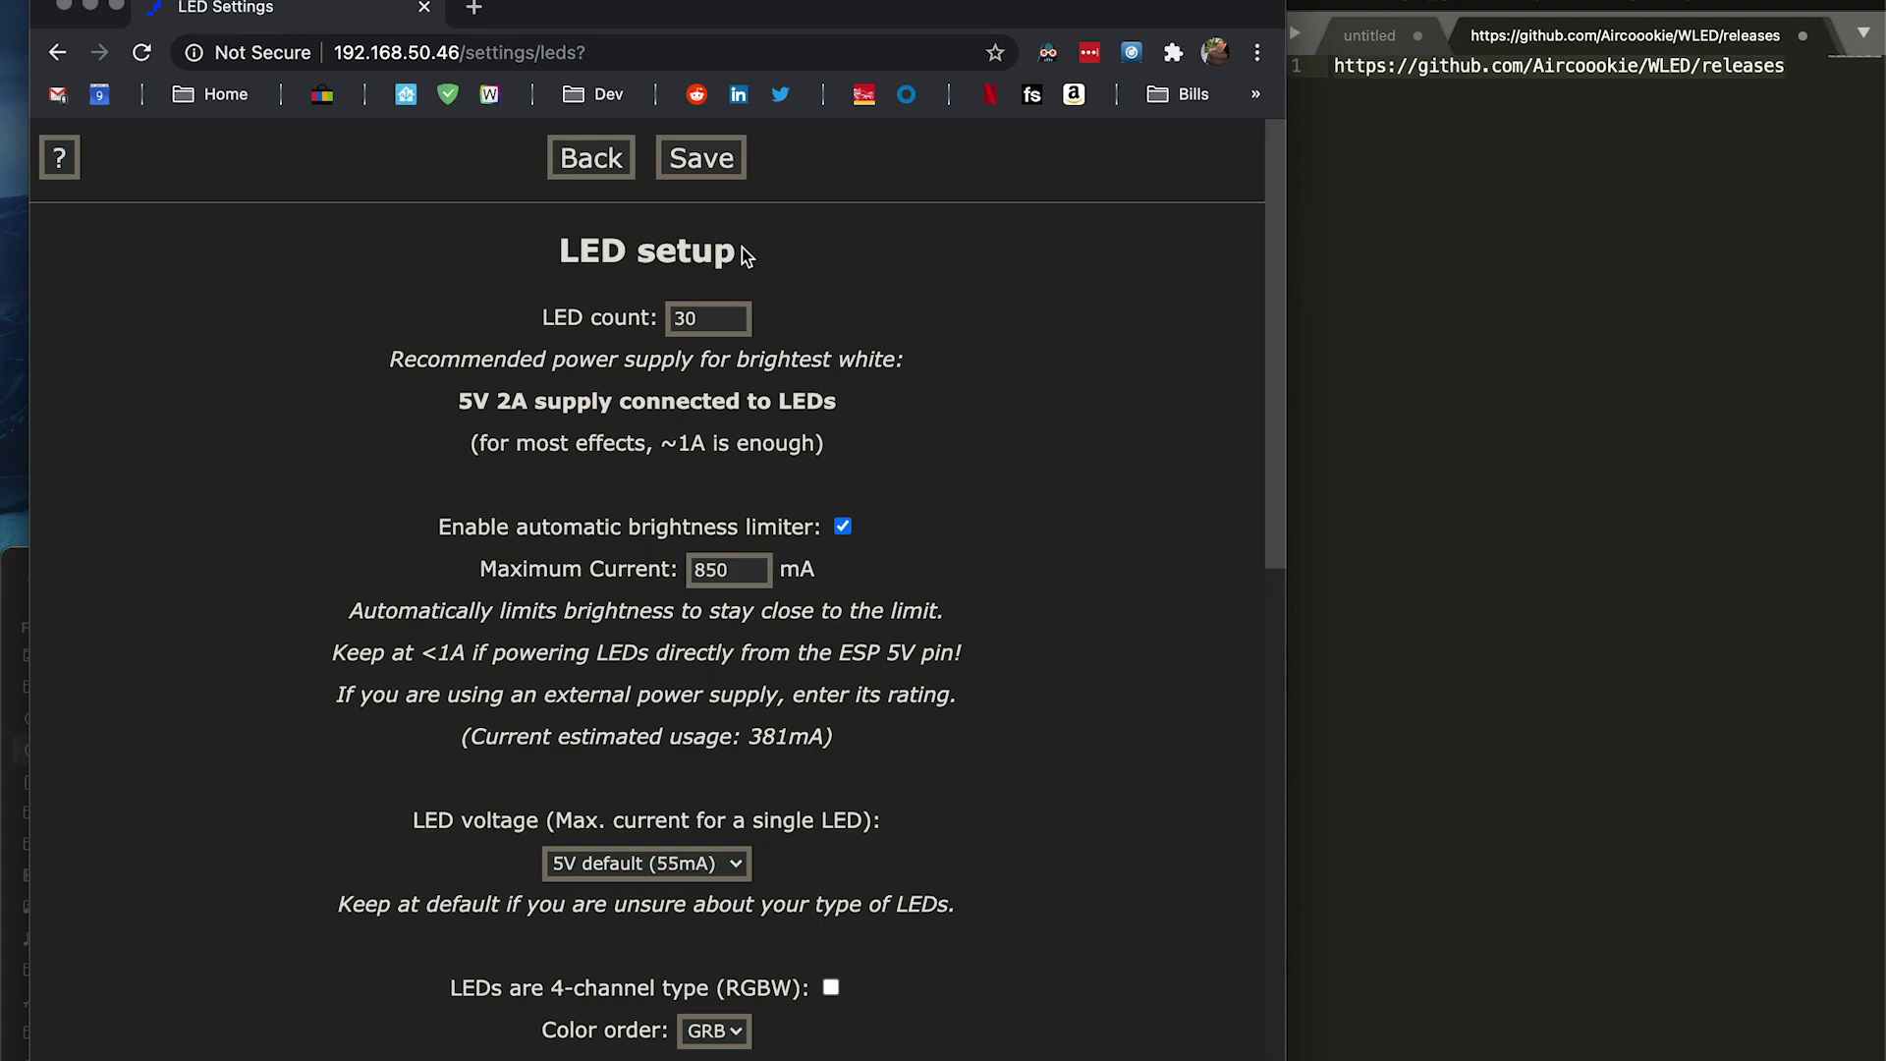
left_click(575, 178)
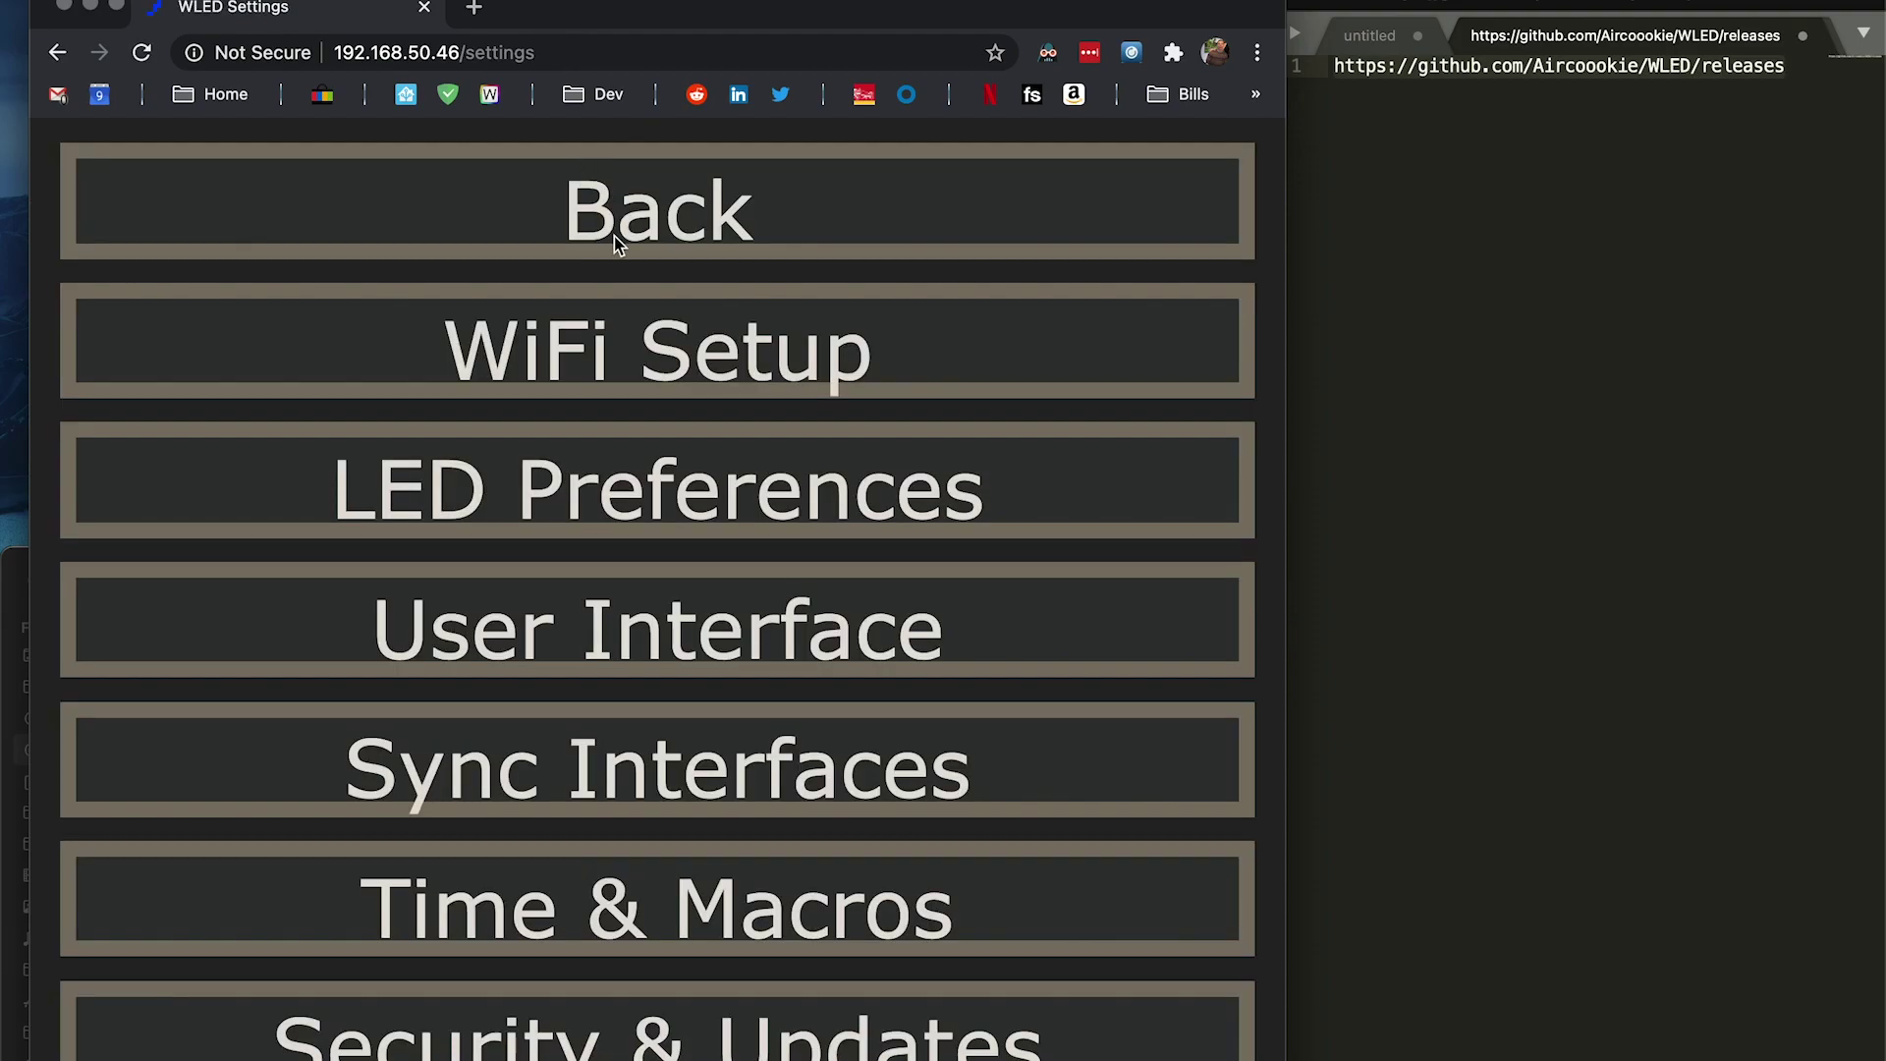